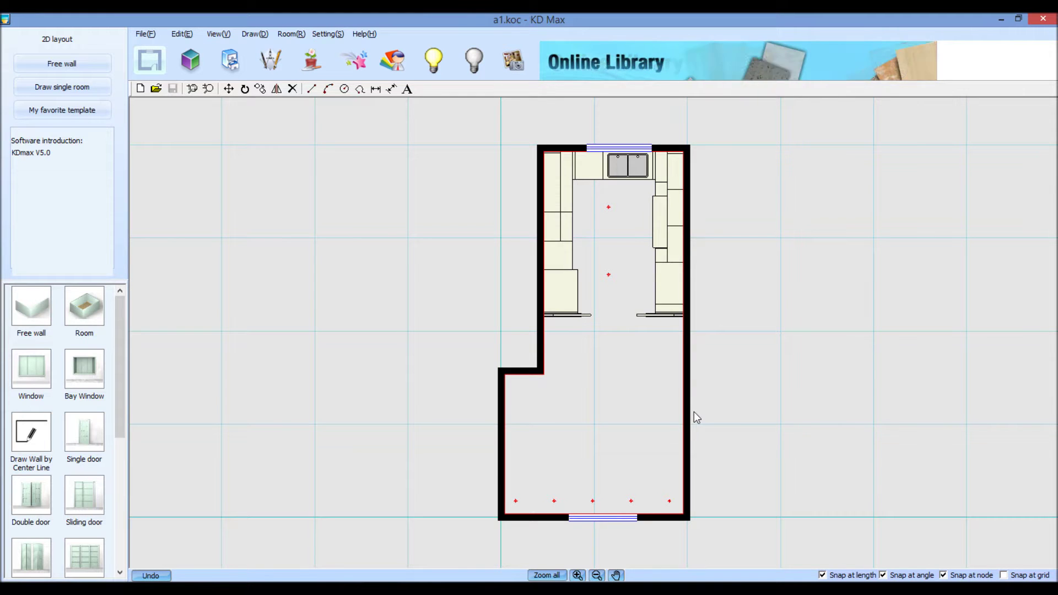
# Step: Reposition the a1.koc kitchen floor plan in view and bring up the File menu
pyautogui.scroll(-1, 673, 325)
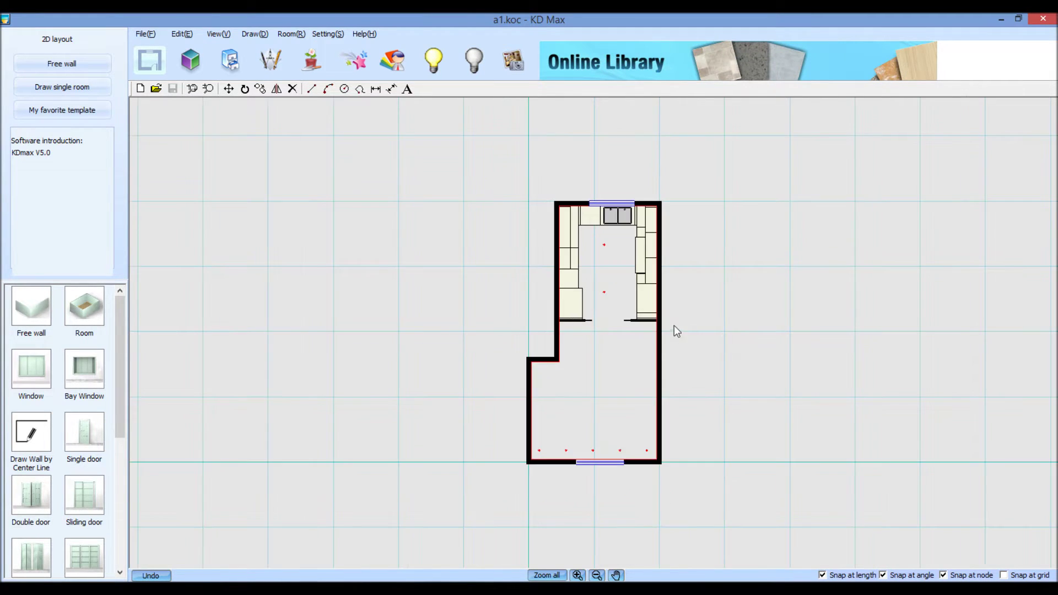
pyautogui.scroll(1, 653, 312)
pyautogui.moveTo(770, 314); pyautogui.dragTo(709, 284, button='middle')
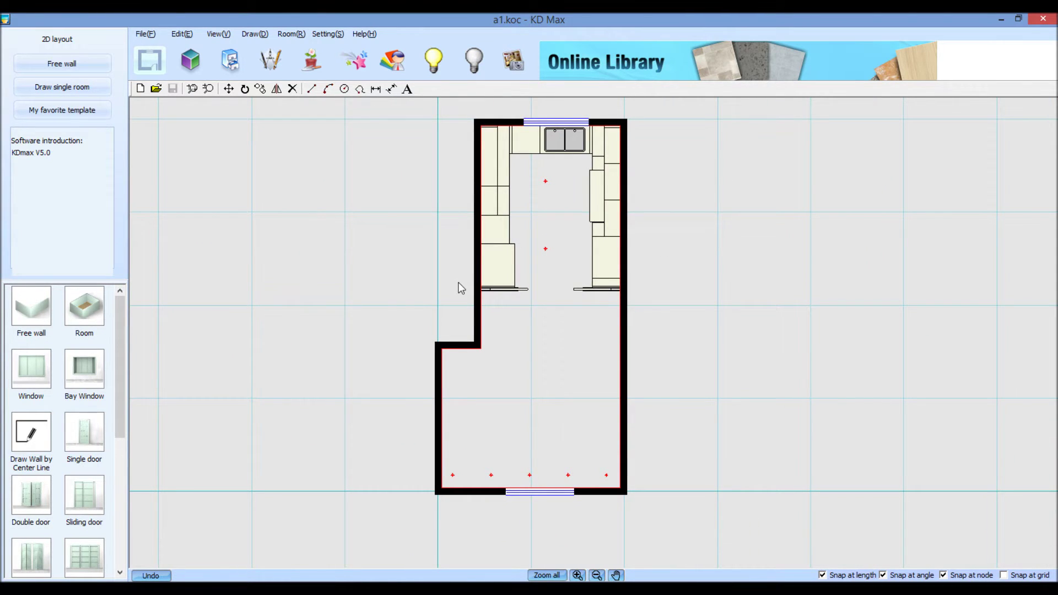
pyautogui.click(146, 34)
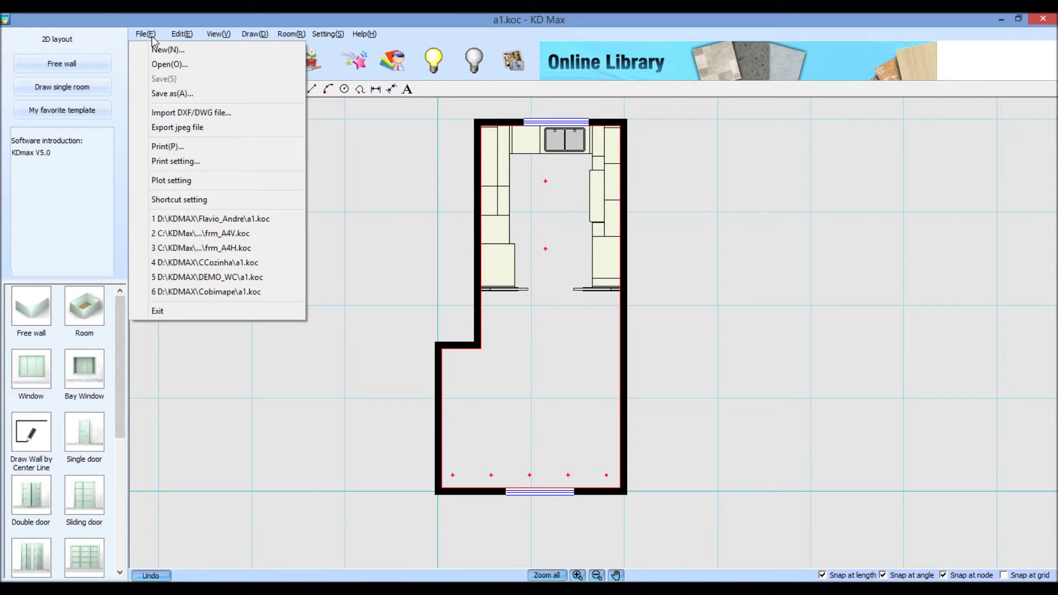
# Step: Start opening a file and browse through Este PC to the OS (C:) drive
pyautogui.click(157, 65)
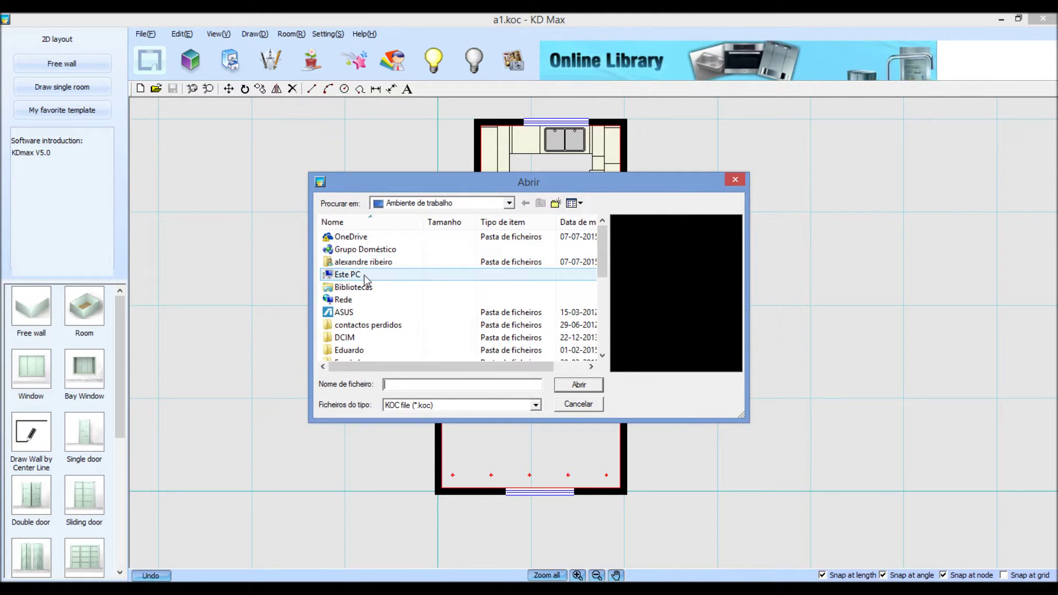
pyautogui.doubleClick(353, 275)
pyautogui.scroll(-3, 421, 282)
pyautogui.scroll(-3, 418, 292)
pyautogui.scroll(3, 408, 302)
pyautogui.scroll(-3, 411, 300)
pyautogui.scroll(3, 388, 264)
pyautogui.doubleClick(385, 251)
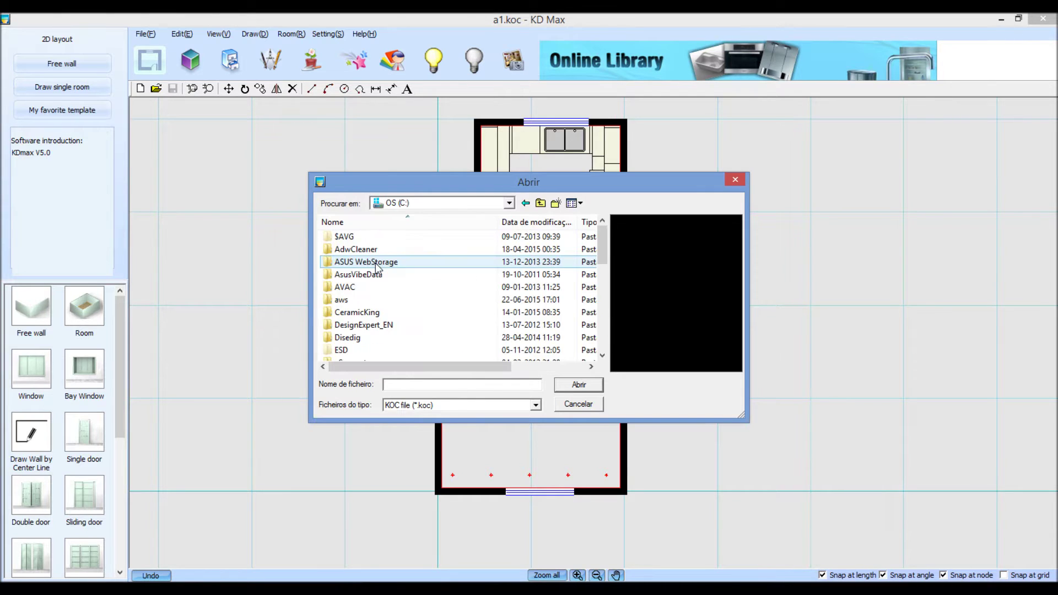
# Step: Go into the KDMax > ck2d > drwframe folder of frame templates
pyautogui.scroll(-1, 385, 280)
pyautogui.scroll(-2, 366, 309)
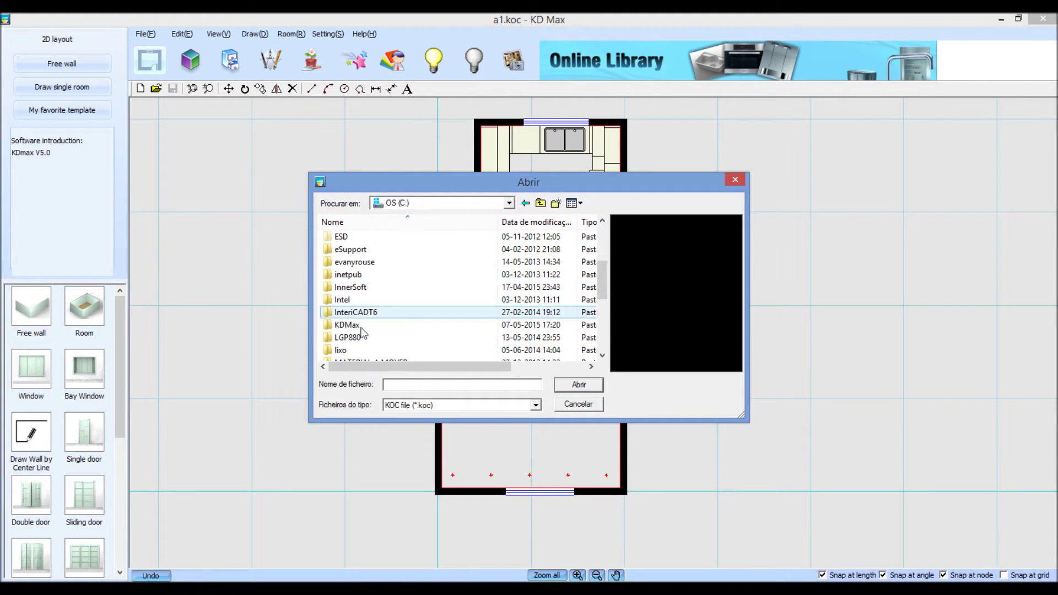
pyautogui.doubleClick(355, 326)
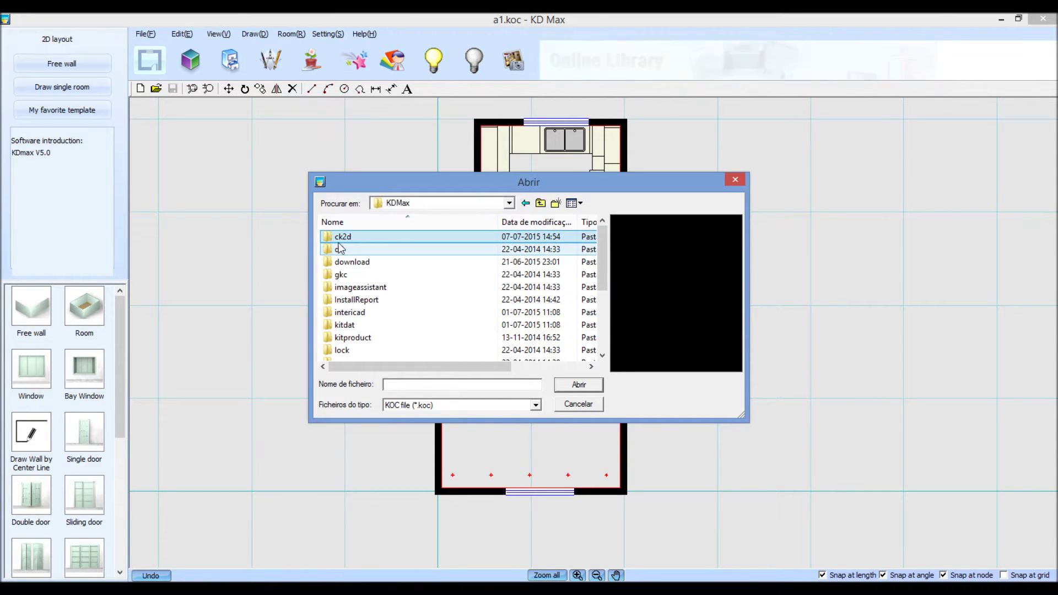
pyautogui.doubleClick(346, 239)
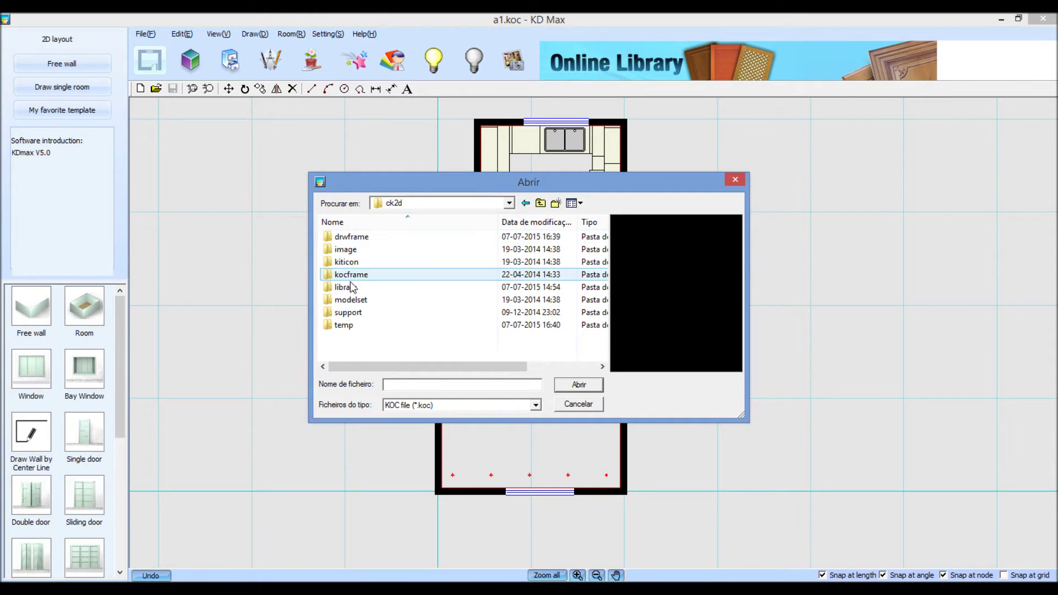
pyautogui.doubleClick(351, 238)
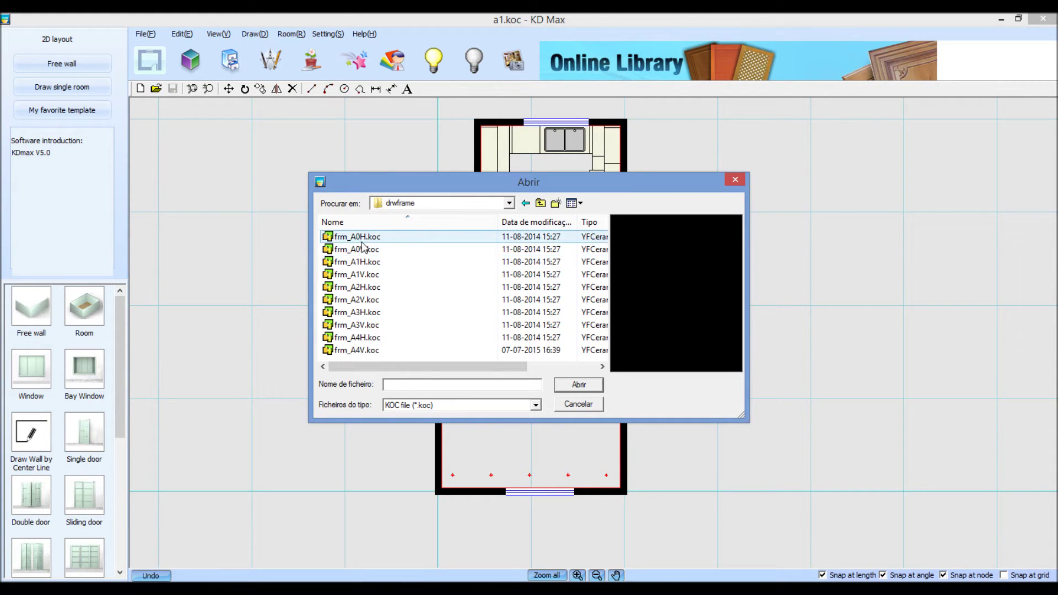
# Step: Preview the A1, A2 and A4 frm_*.koc frame templates in the list
pyautogui.click(364, 237)
pyautogui.click(366, 262)
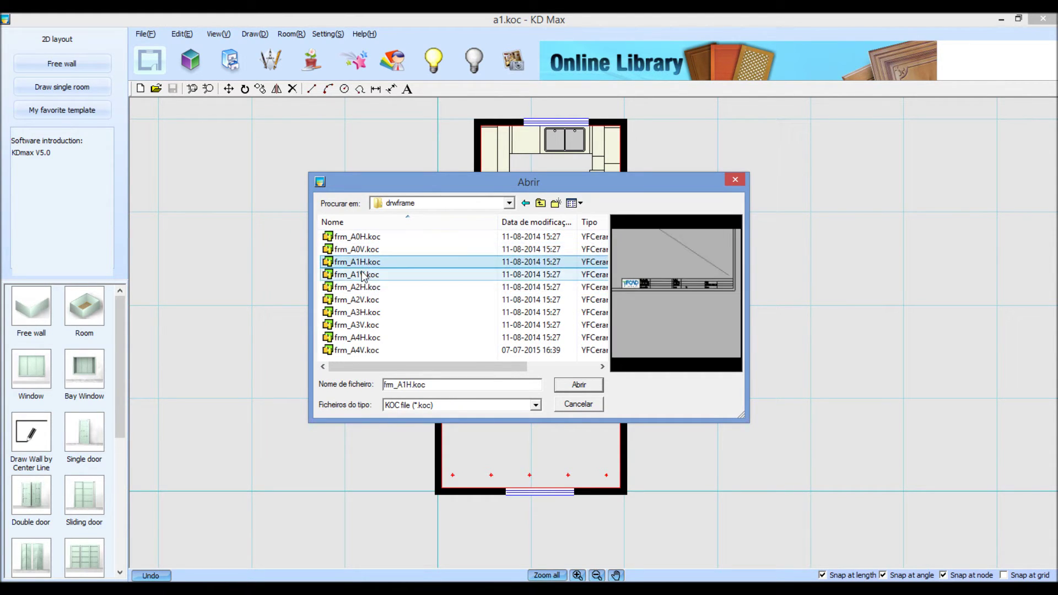
pyautogui.click(363, 276)
pyautogui.click(364, 288)
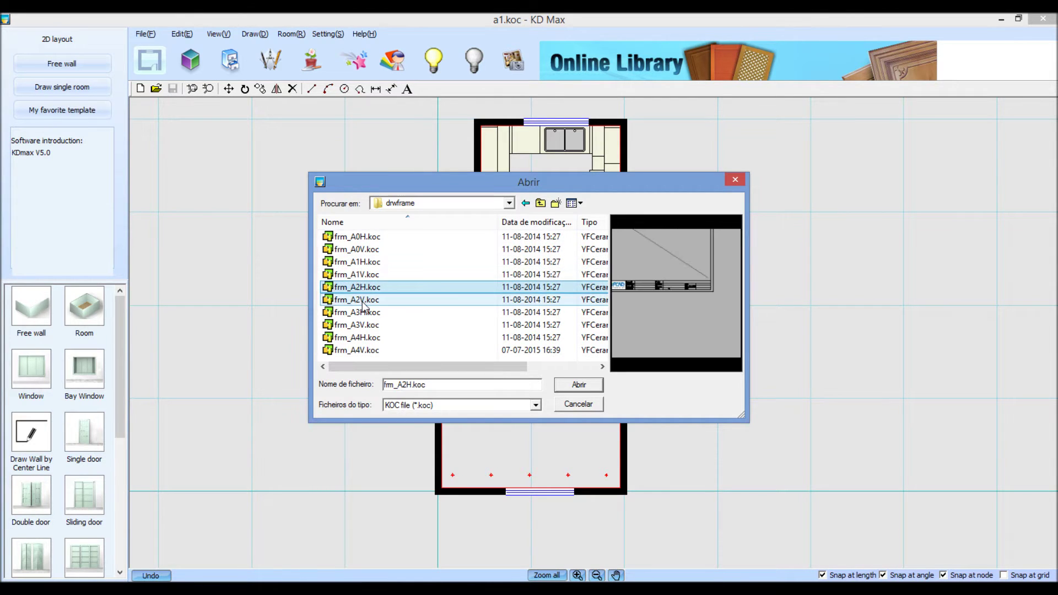
pyautogui.click(368, 312)
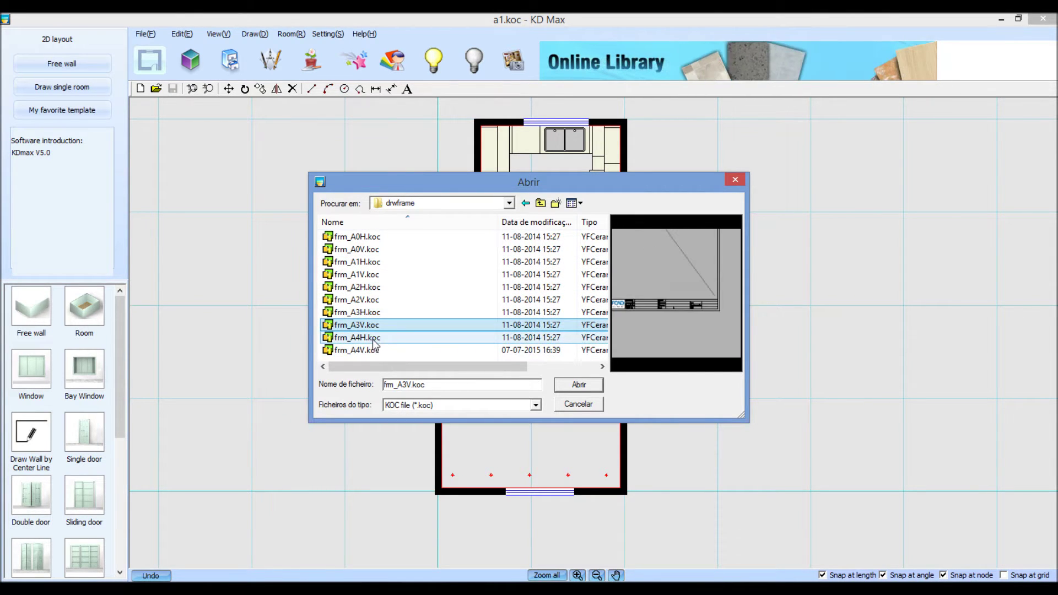
pyautogui.click(374, 350)
# Step: Open the A3 vertical frame template frm_A3V.koc
pyautogui.click(366, 325)
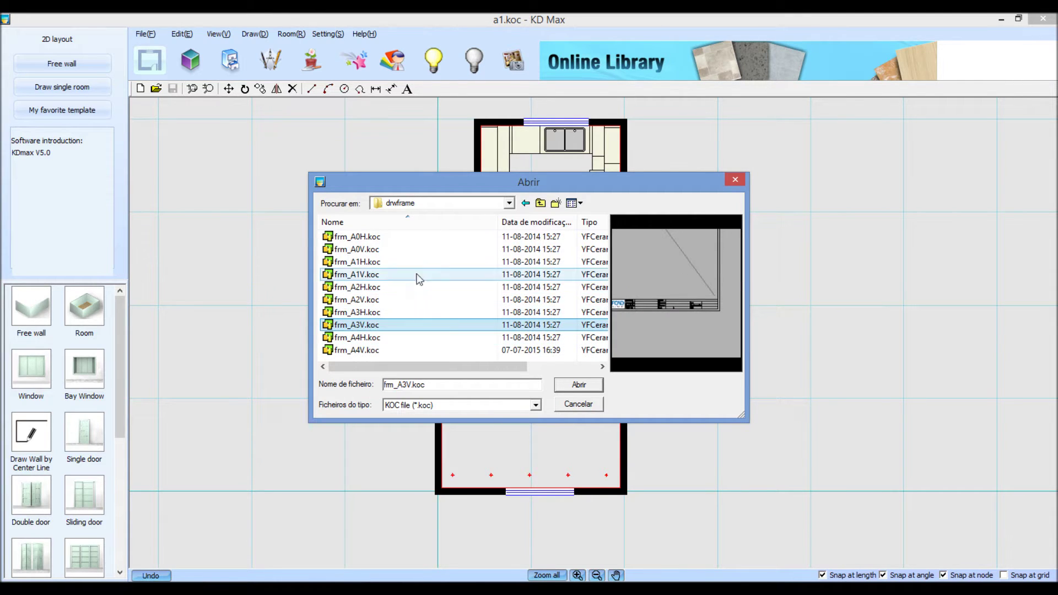
pyautogui.click(365, 327)
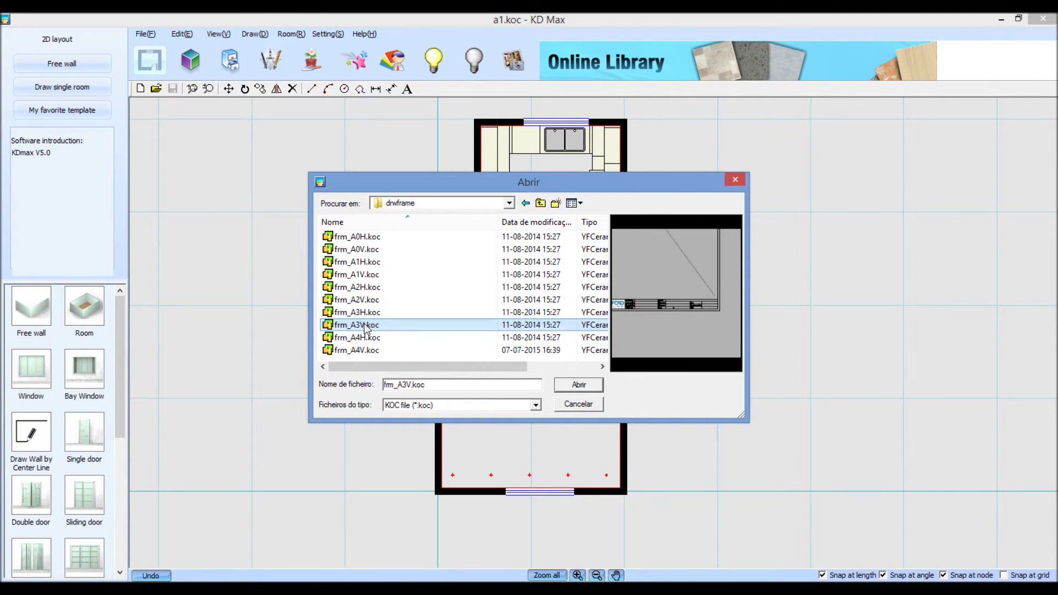
pyautogui.moveTo(501, 189)
pyautogui.mouseDown()
pyautogui.moveTo(783, 94)
pyautogui.moveTo(518, 100)
pyautogui.mouseUp()
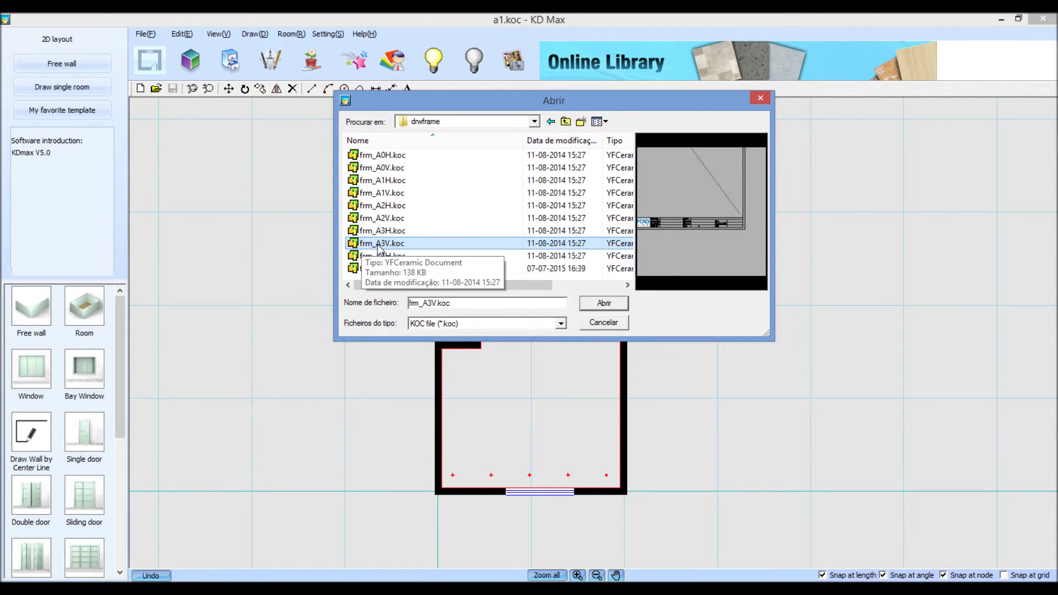
pyautogui.click(602, 305)
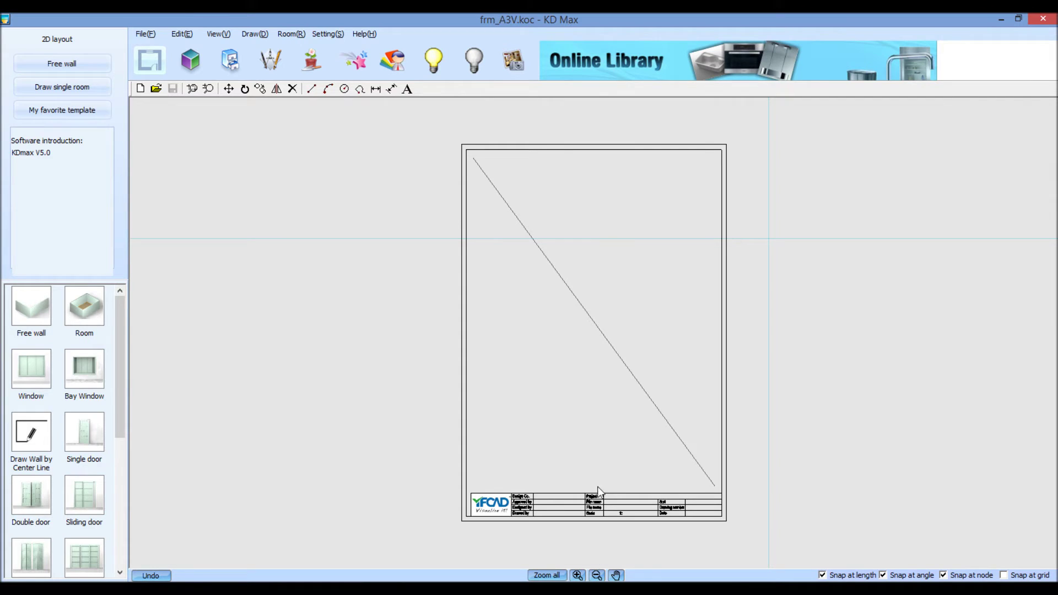
# Step: Zoom in on the A3 frame's title block and select its YFCAD logo
pyautogui.scroll(1, 678, 530)
pyautogui.scroll(-1, 744, 537)
pyautogui.scroll(1, 744, 538)
pyautogui.scroll(1, 705, 371)
pyautogui.scroll(-1, 705, 371)
pyautogui.scroll(1, 851, 363)
pyautogui.scroll(1, 851, 364)
pyautogui.scroll(-1, 743, 334)
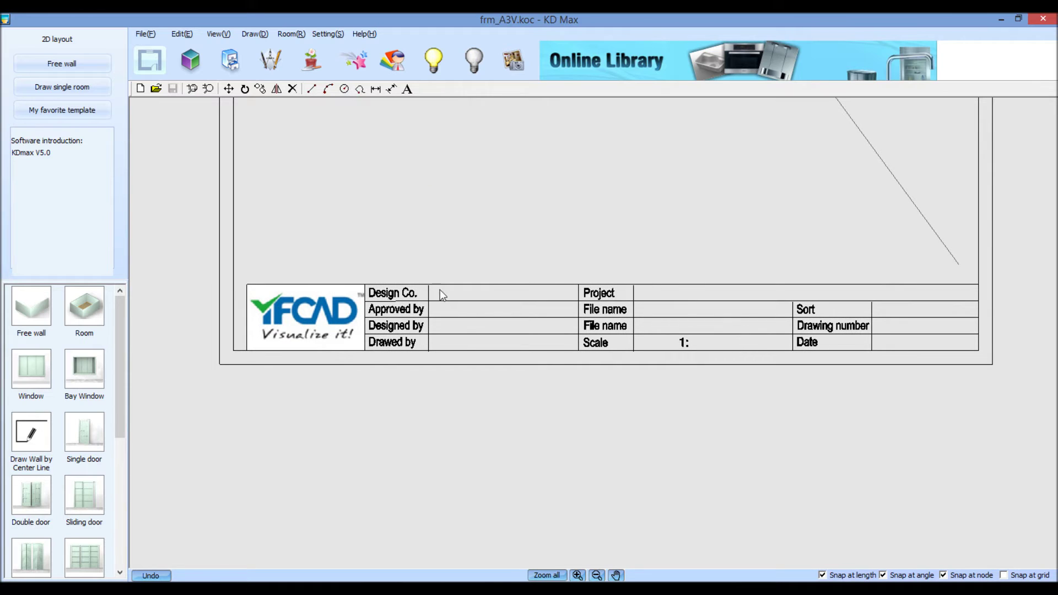
pyautogui.click(337, 313)
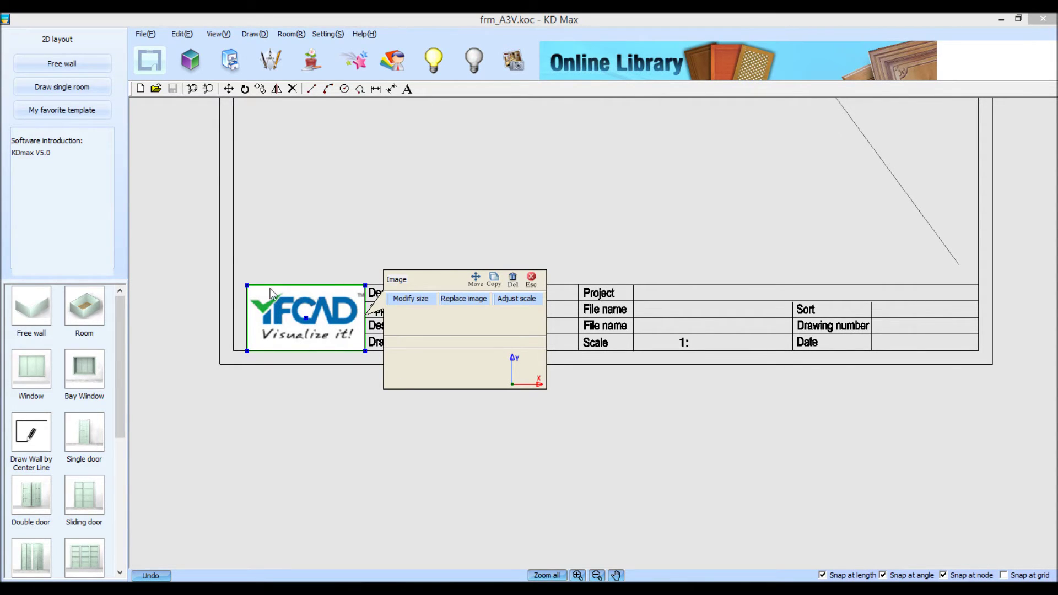
# Step: Replace the title-block logo with ibercad.jpg from the temp folder
pyautogui.click(464, 302)
pyautogui.click(363, 176)
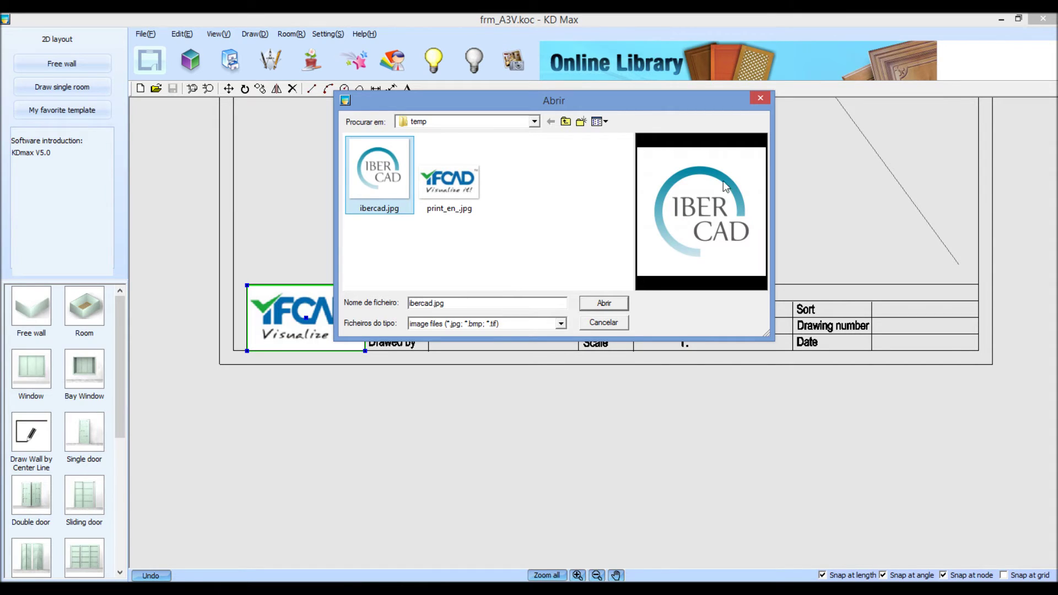
pyautogui.click(600, 310)
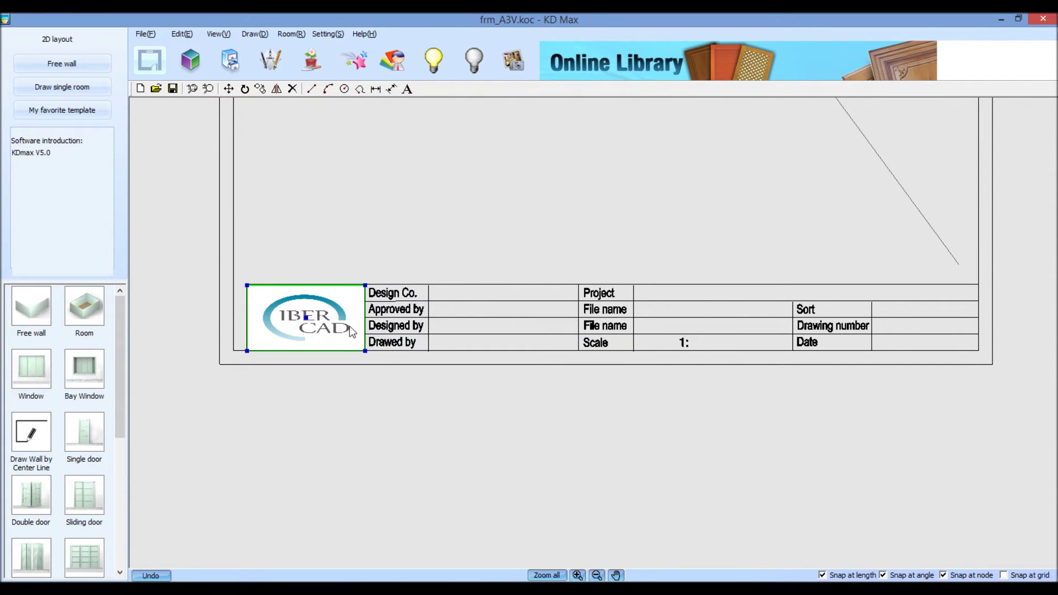
pyautogui.click(339, 337)
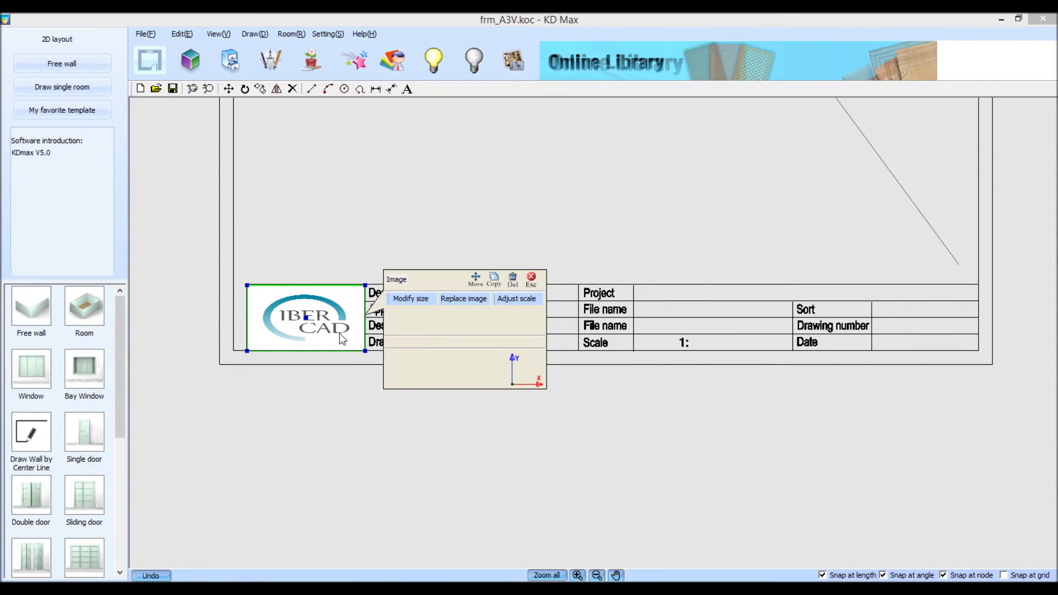
# Step: Resize the IBERCAD logo to 24 × 24 with Keep scale unchecked
pyautogui.click(424, 304)
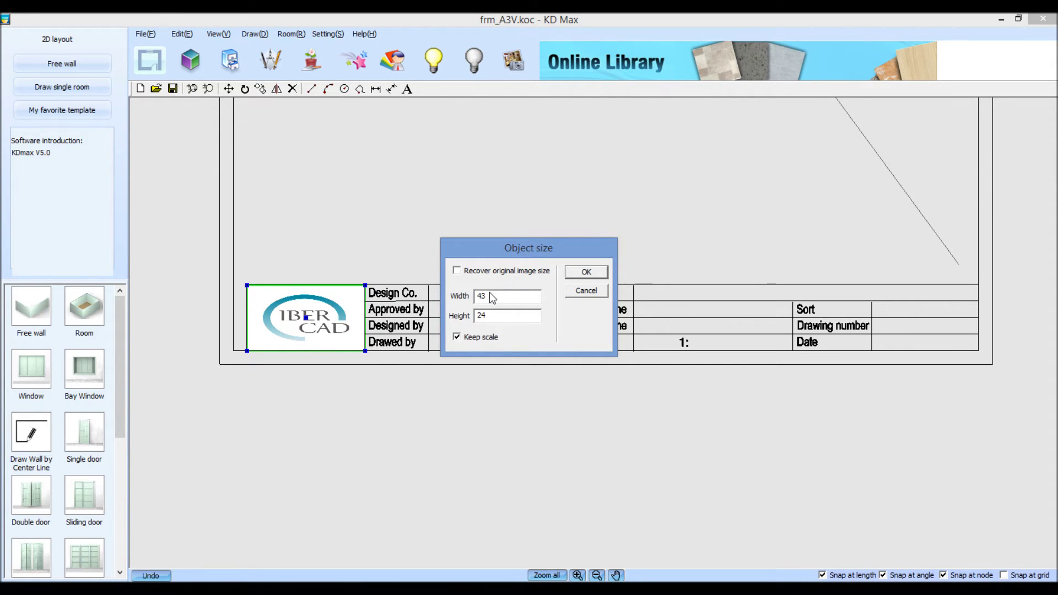
pyautogui.doubleClick(493, 316)
pyautogui.click(465, 340)
pyautogui.click(587, 272)
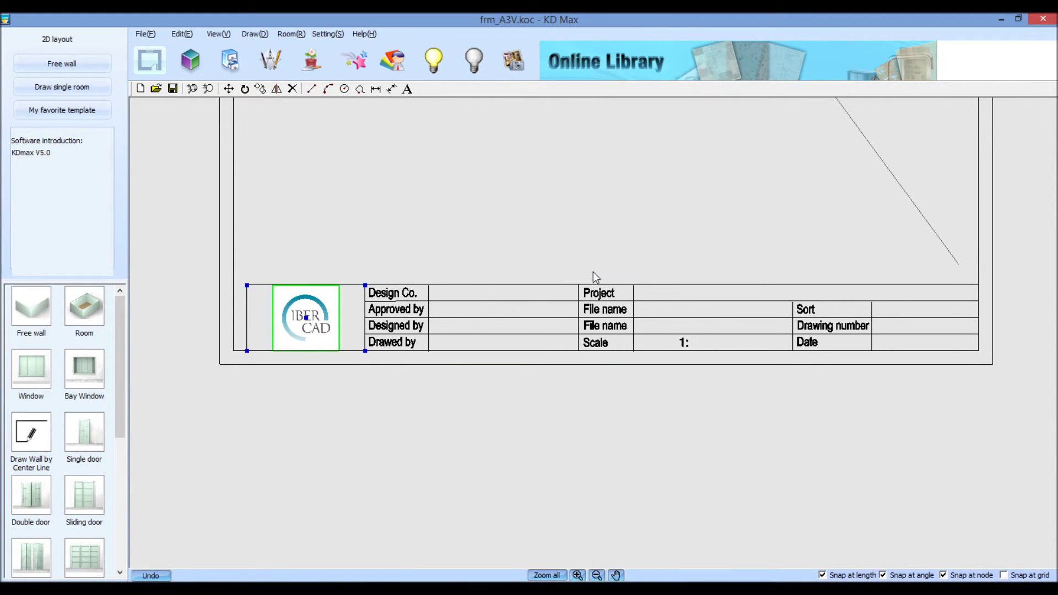
# Step: Open the title block's text for editing and change Design Co. to 'Empresa:'
pyautogui.moveTo(685, 188); pyautogui.dragTo(608, 191, button='middle')
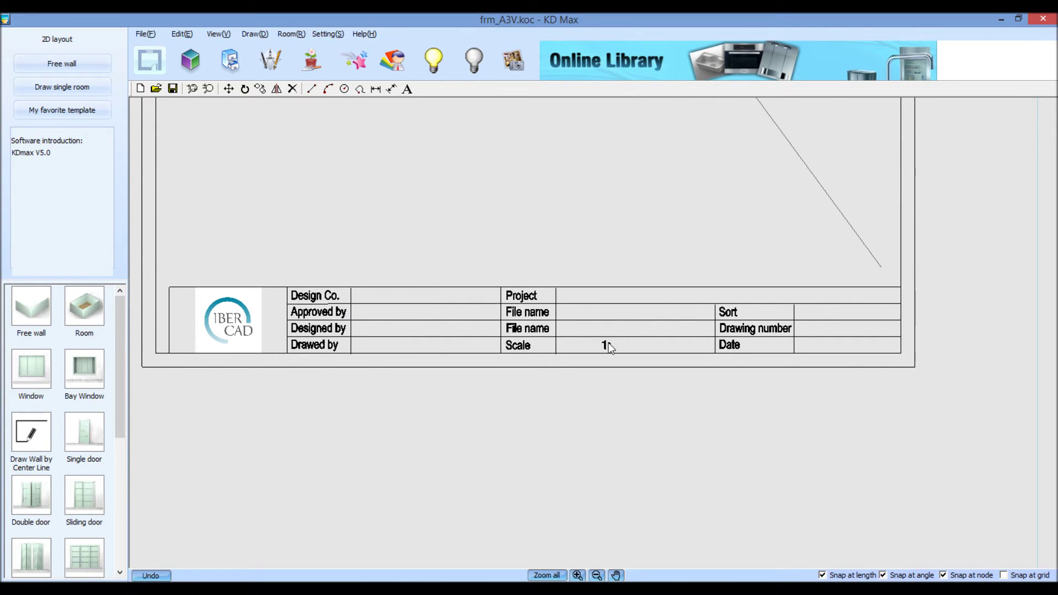
pyautogui.click(312, 301)
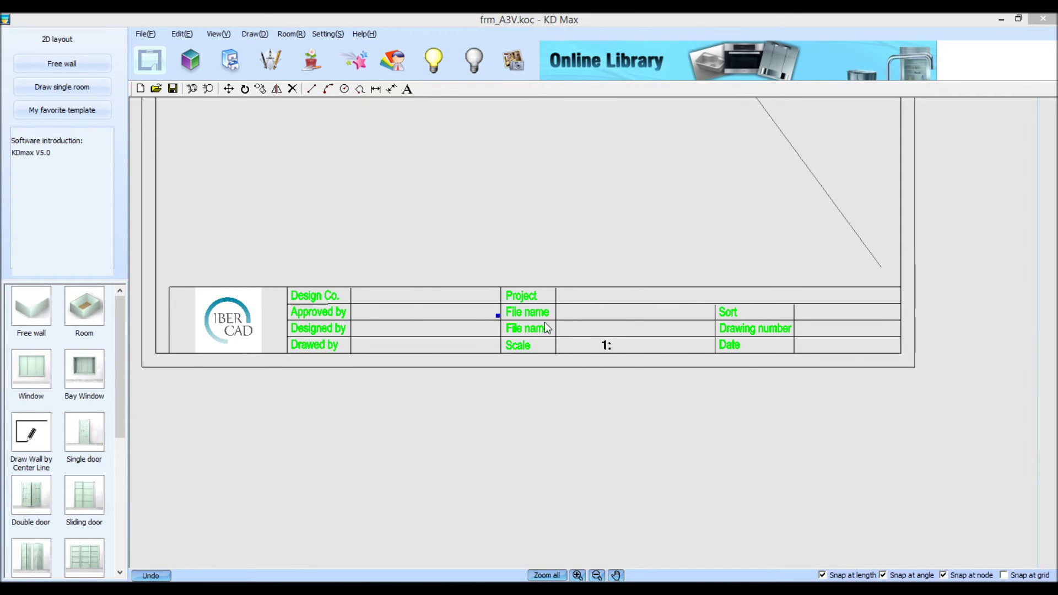
pyautogui.click(893, 300)
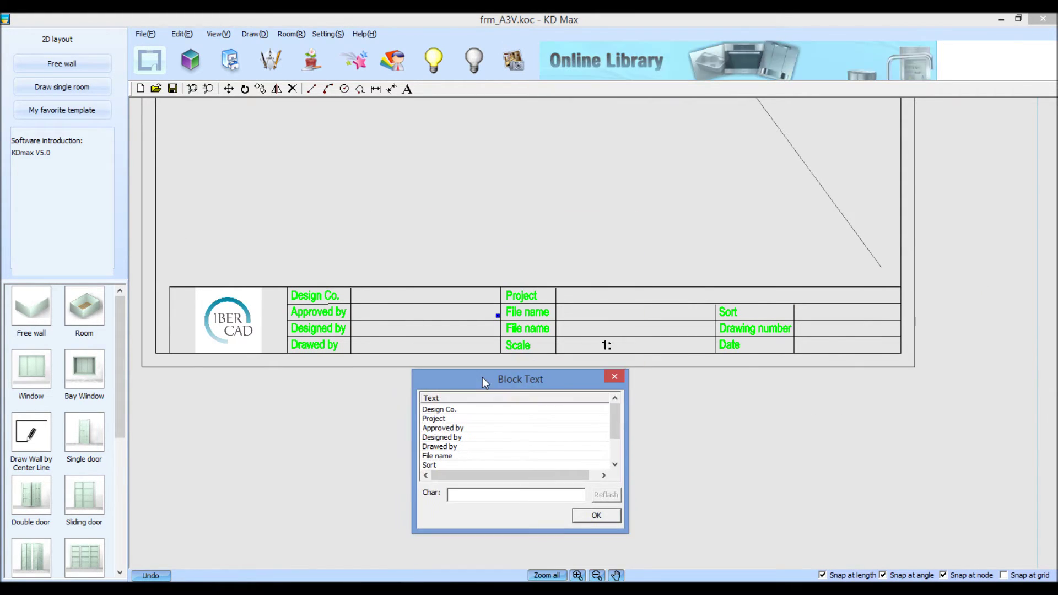
pyautogui.click(465, 408)
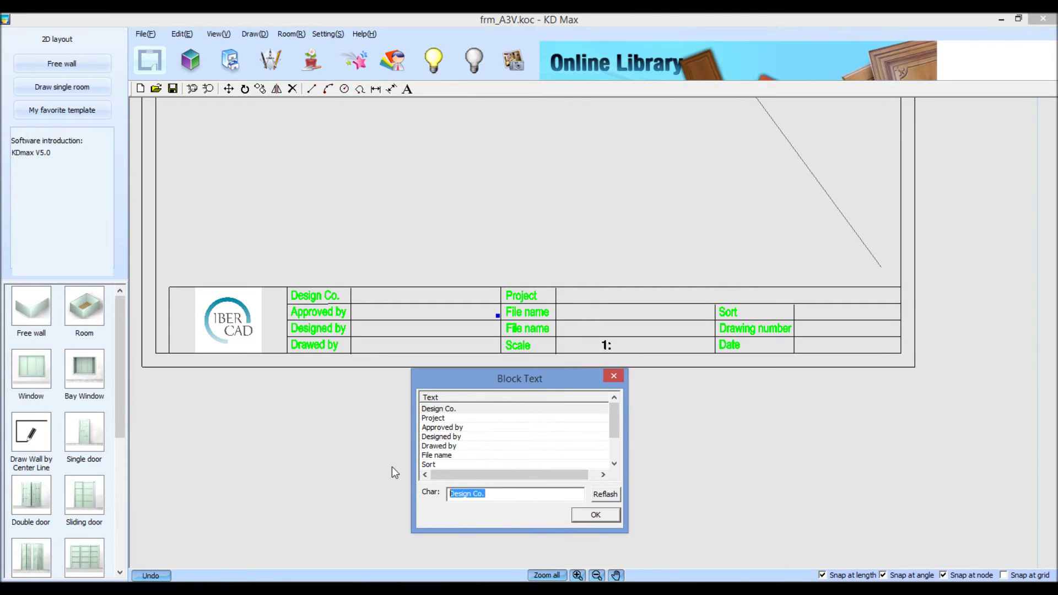
pyautogui.write('Empresa')
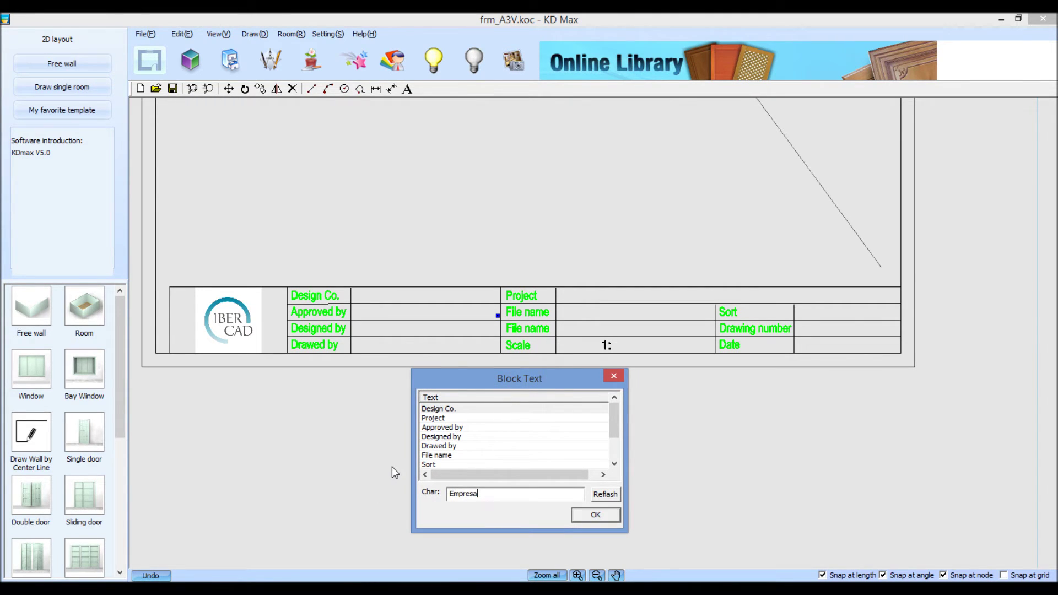
pyautogui.write(':')
pyautogui.click(602, 497)
# Step: Rename the Project label to 'Projecto:' and Approved by to 'Aprovado:'
pyautogui.click(437, 419)
pyautogui.click(492, 495)
pyautogui.write('o:')
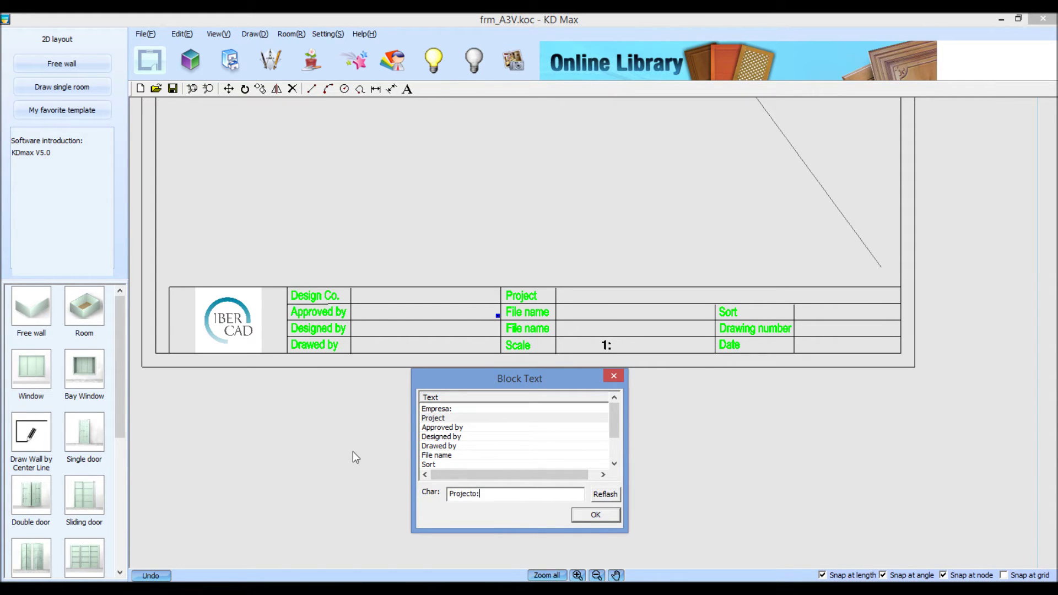
pyautogui.click(605, 494)
pyautogui.click(448, 427)
pyautogui.press('Tab')
pyautogui.write('A')
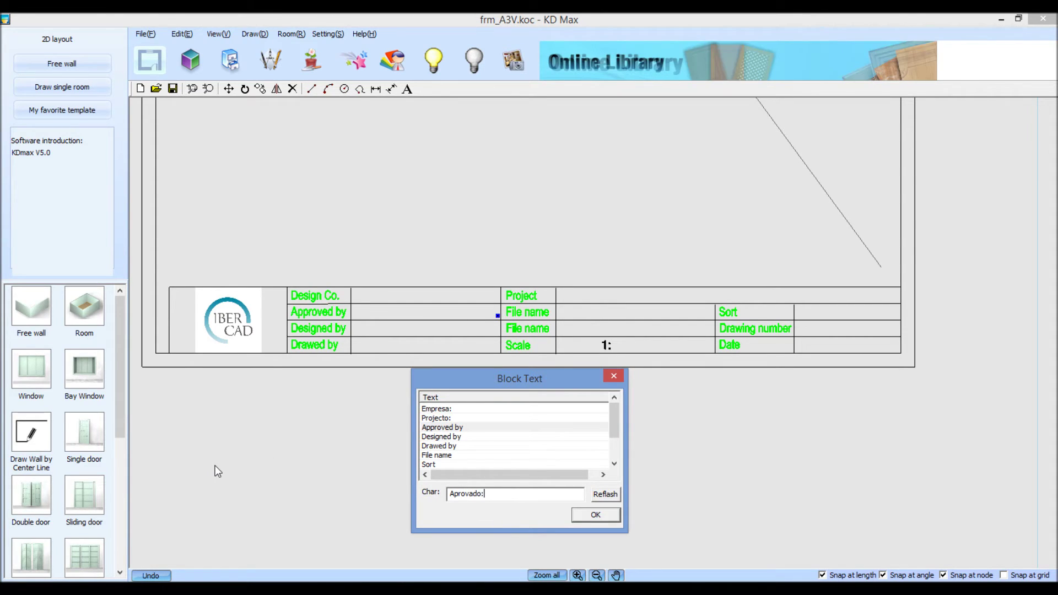
pyautogui.write(':')
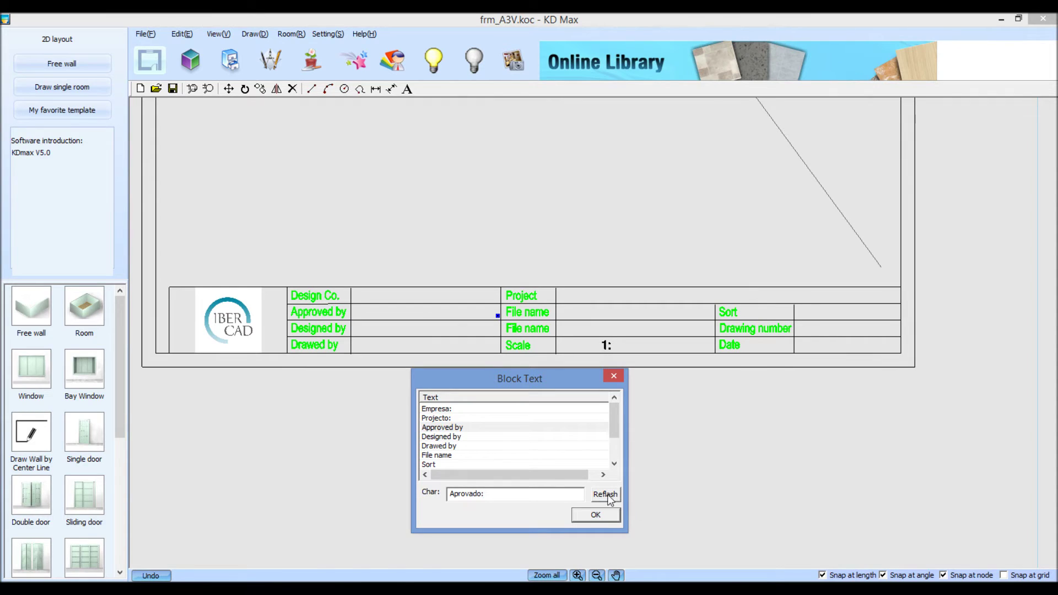
pyautogui.click(605, 494)
# Step: Rename the Designed by label to 'Autor:' and look through the remaining labels
pyautogui.click(465, 436)
pyautogui.press('Tab')
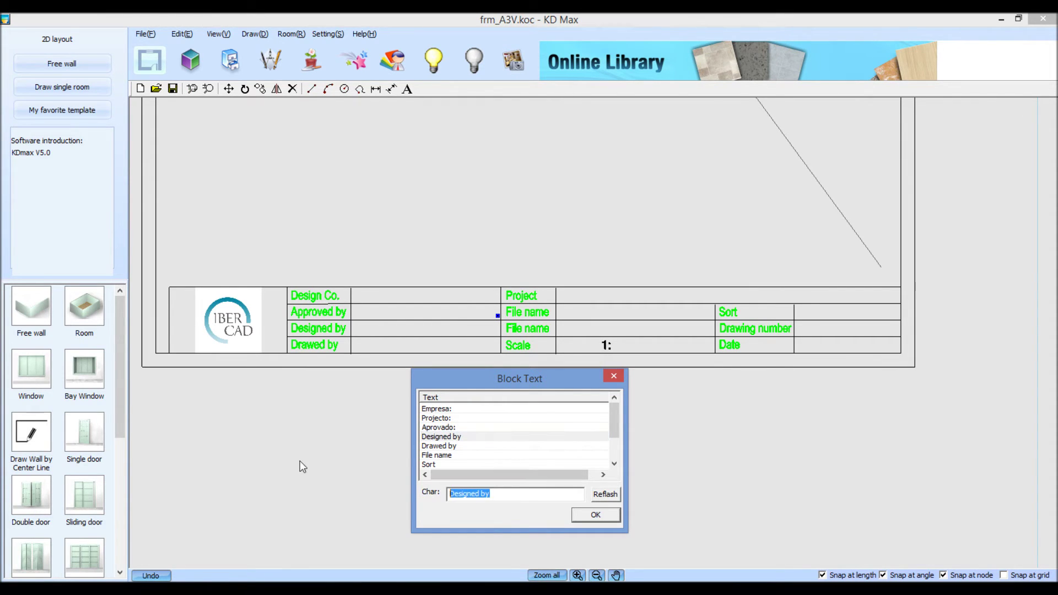
pyautogui.write('Autor:')
pyautogui.click(607, 494)
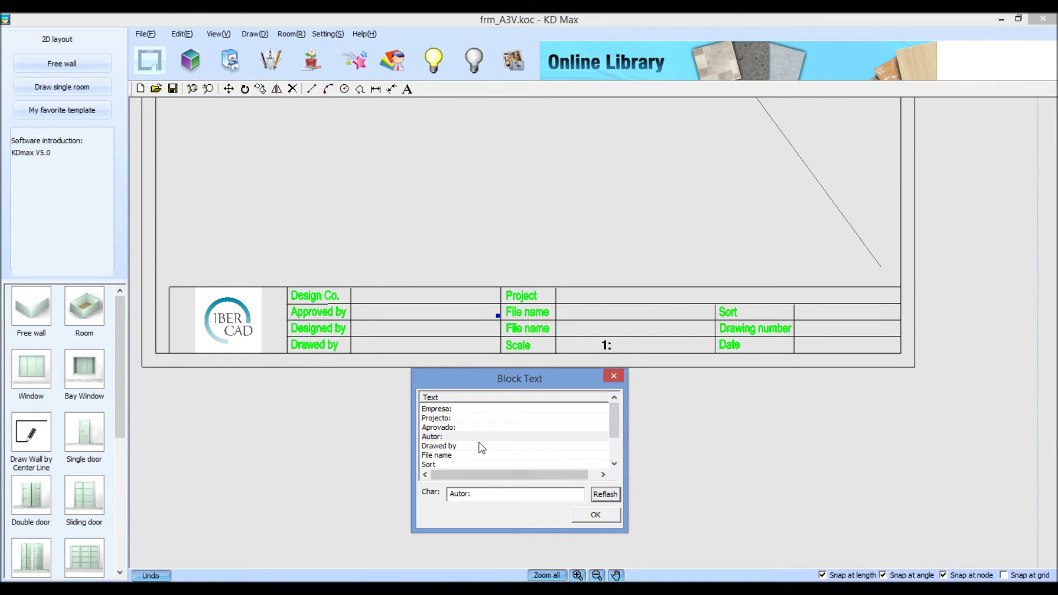
pyautogui.click(454, 445)
pyautogui.click(439, 456)
pyautogui.scroll(-1, 472, 458)
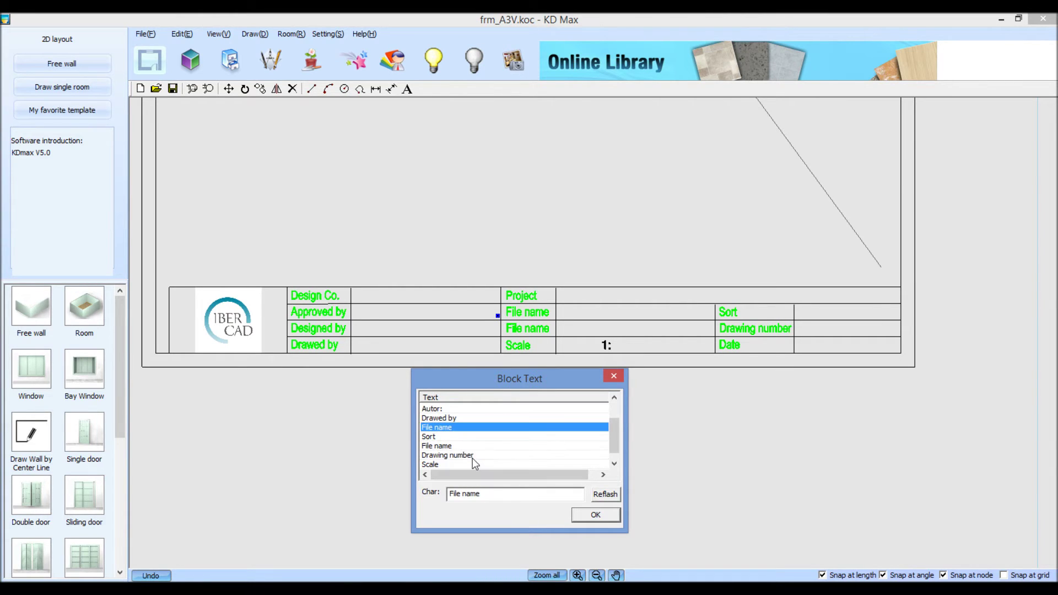
pyautogui.click(441, 446)
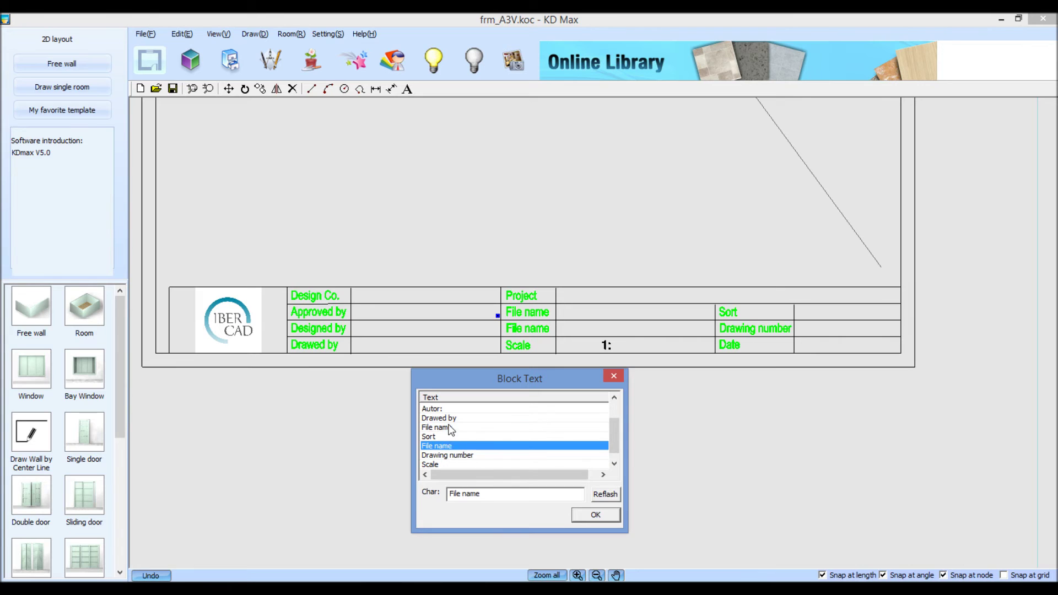
pyautogui.click(449, 428)
pyautogui.click(455, 457)
# Step: Change the Scale label to 'Escala' and Date to 'Data', then confirm
pyautogui.click(451, 465)
pyautogui.moveTo(480, 496); pyautogui.dragTo(397, 492)
pyautogui.write('Escala')
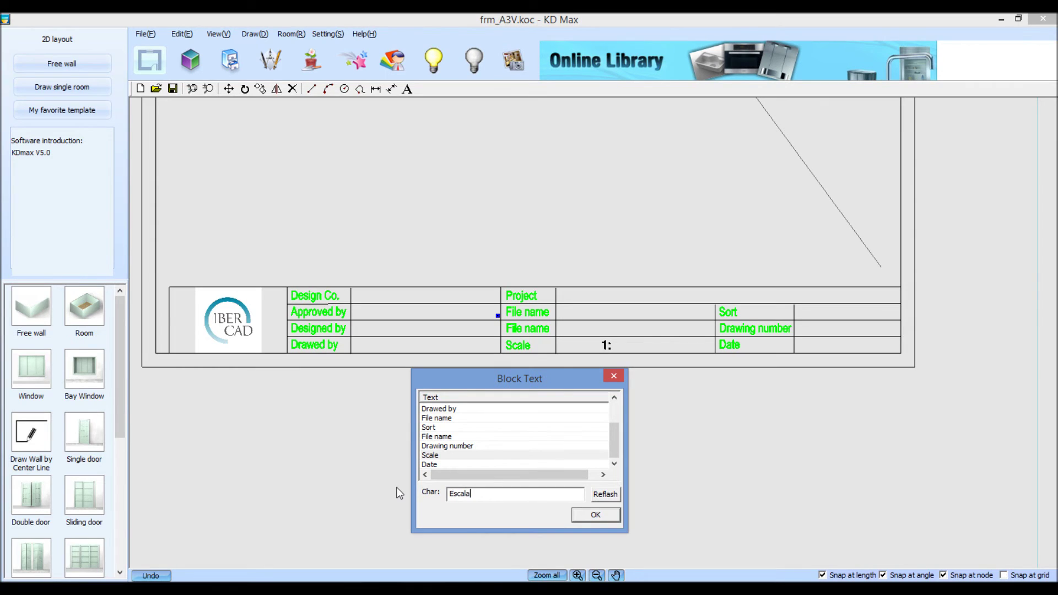
pyautogui.click(593, 499)
pyautogui.click(432, 466)
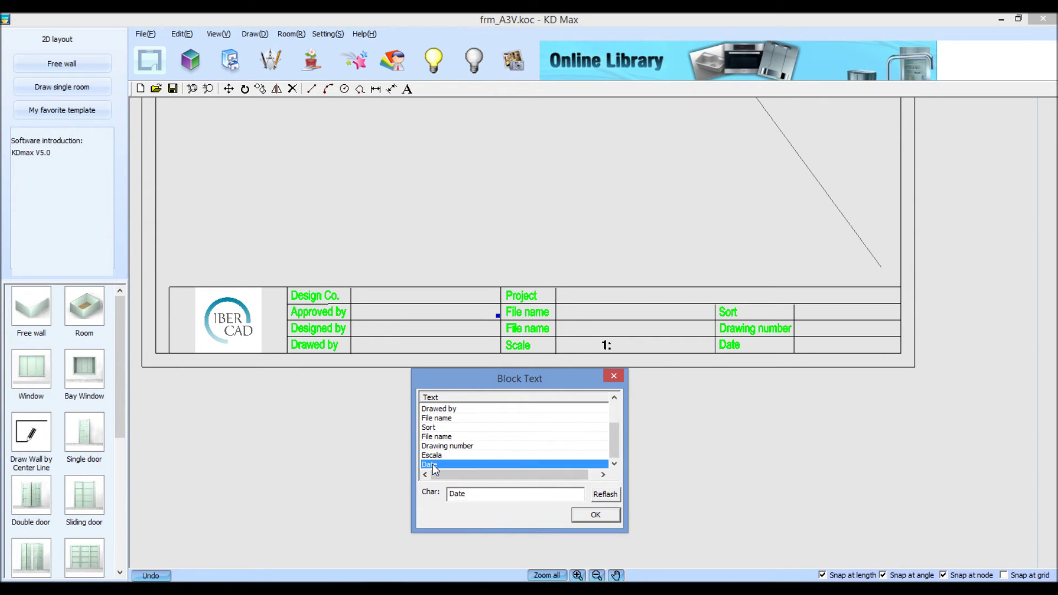
pyautogui.moveTo(474, 494); pyautogui.dragTo(419, 493)
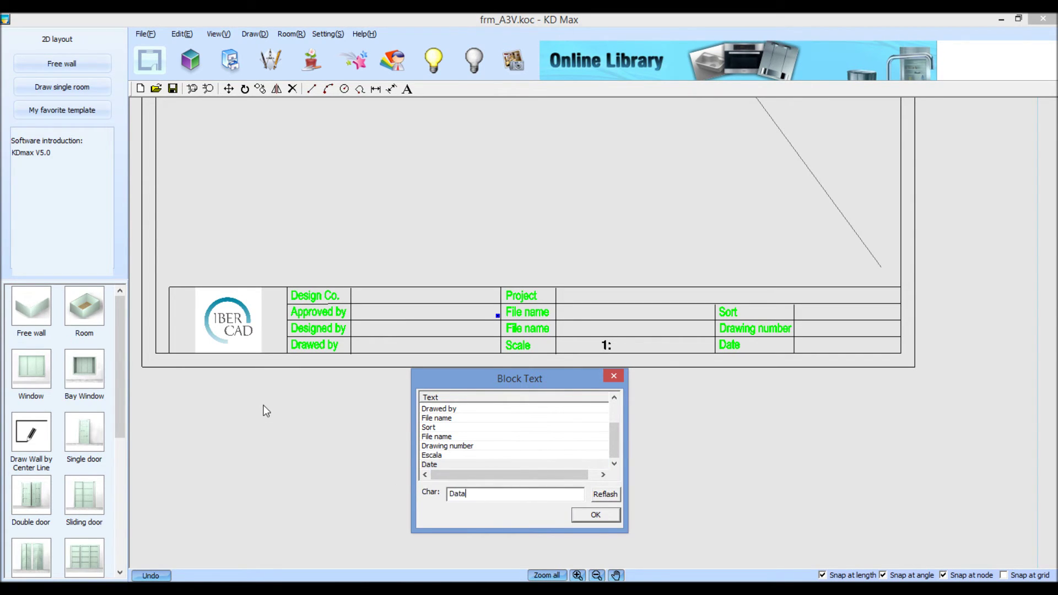
pyautogui.click(600, 494)
pyautogui.click(593, 513)
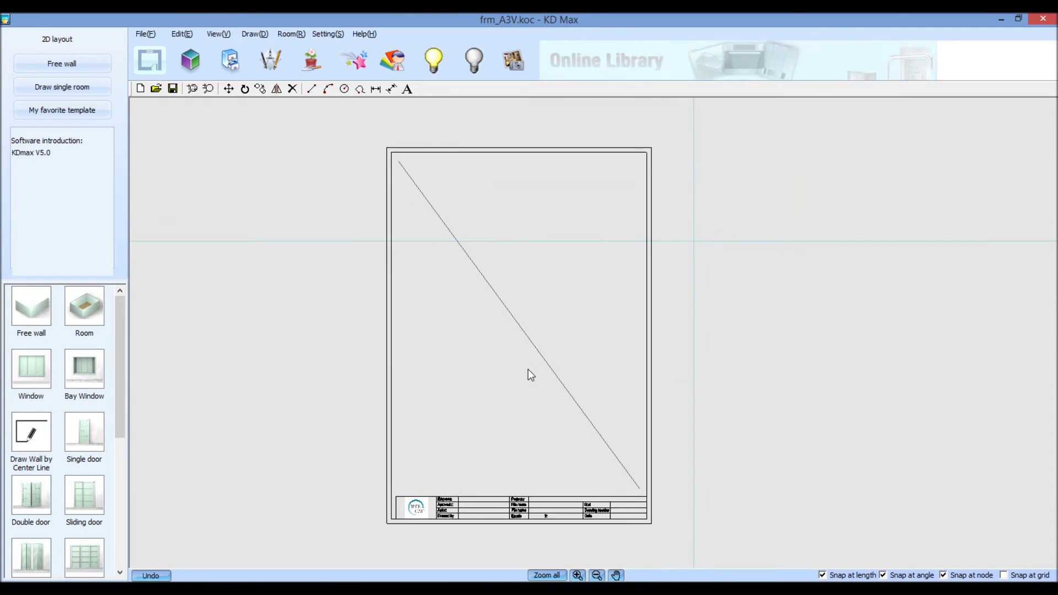
# Step: Save the edited frm_A3V.koc frame and reopen the recent a1.koc kitchen plan
pyautogui.click(145, 33)
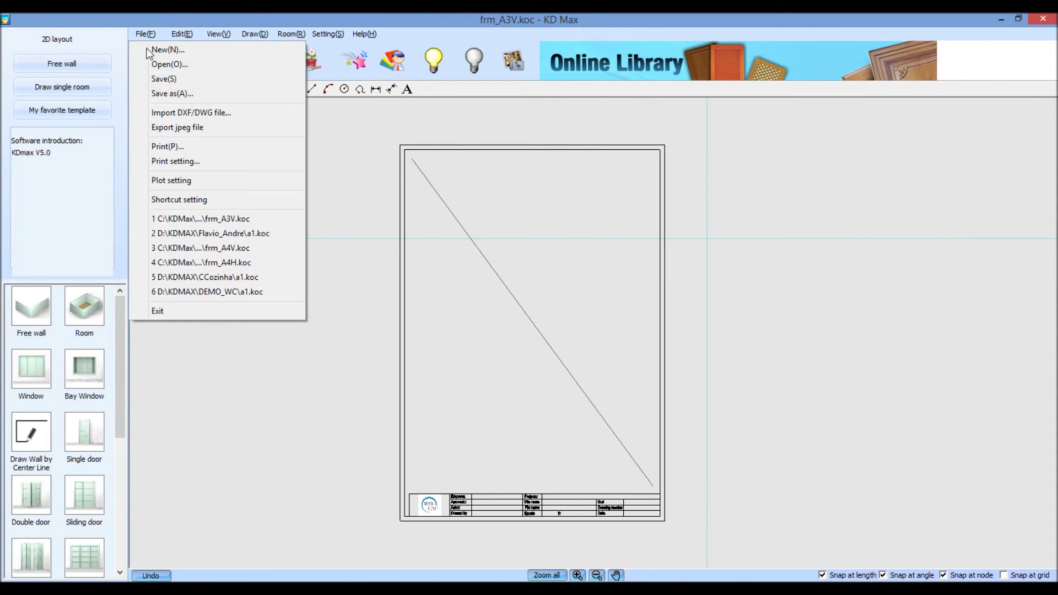
pyautogui.click(180, 78)
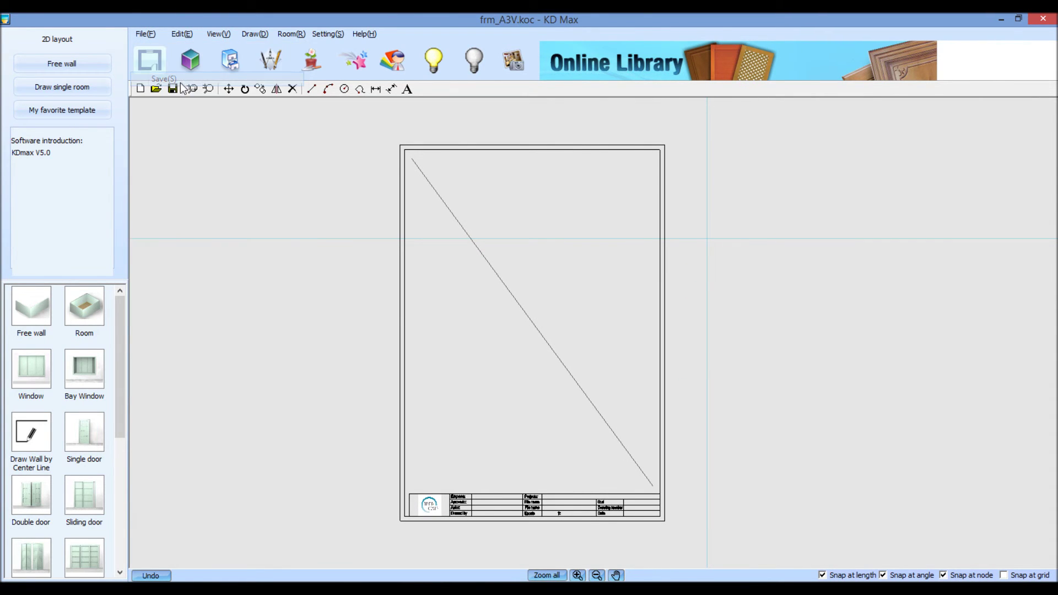
pyautogui.click(145, 33)
pyautogui.click(207, 234)
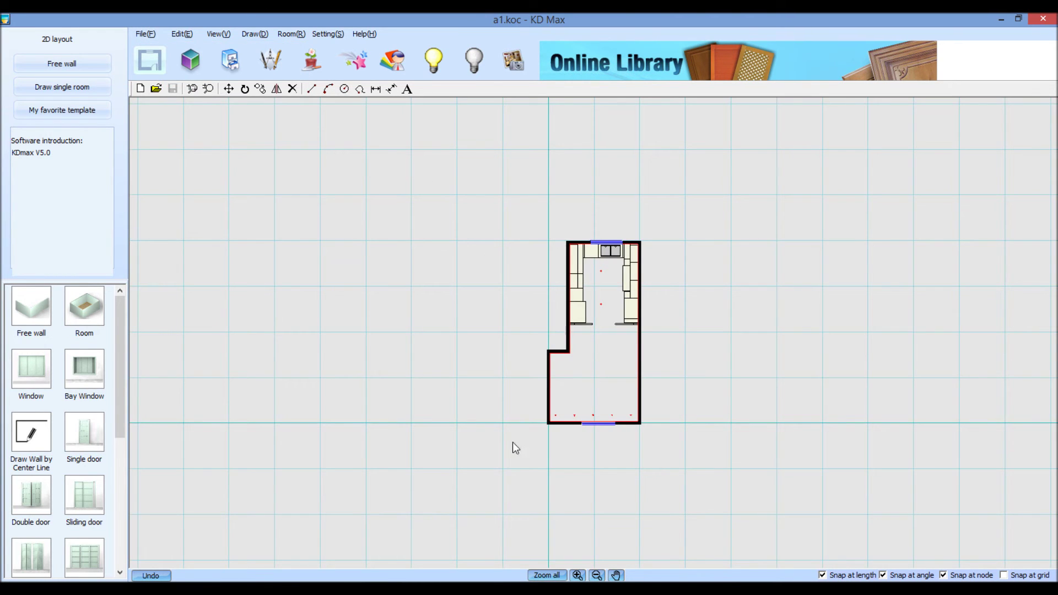
pyautogui.scroll(2, 648, 376)
pyautogui.scroll(1, 688, 333)
pyautogui.click(149, 34)
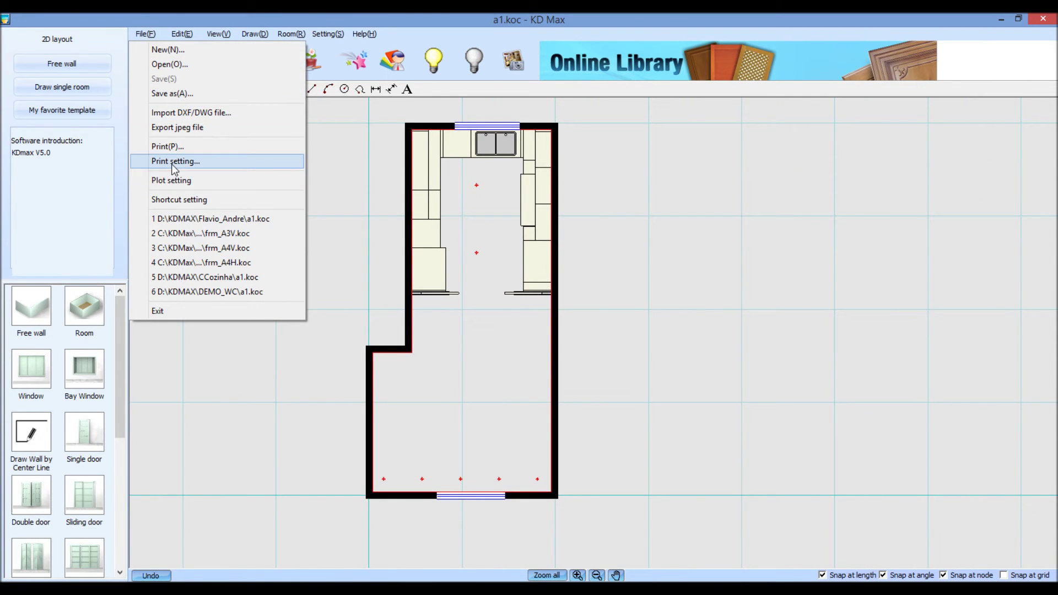
# Step: Set the plot paper to A3 Paper size (Vertical) at 300 Pixel/Inch
pyautogui.click(174, 180)
pyautogui.click(479, 284)
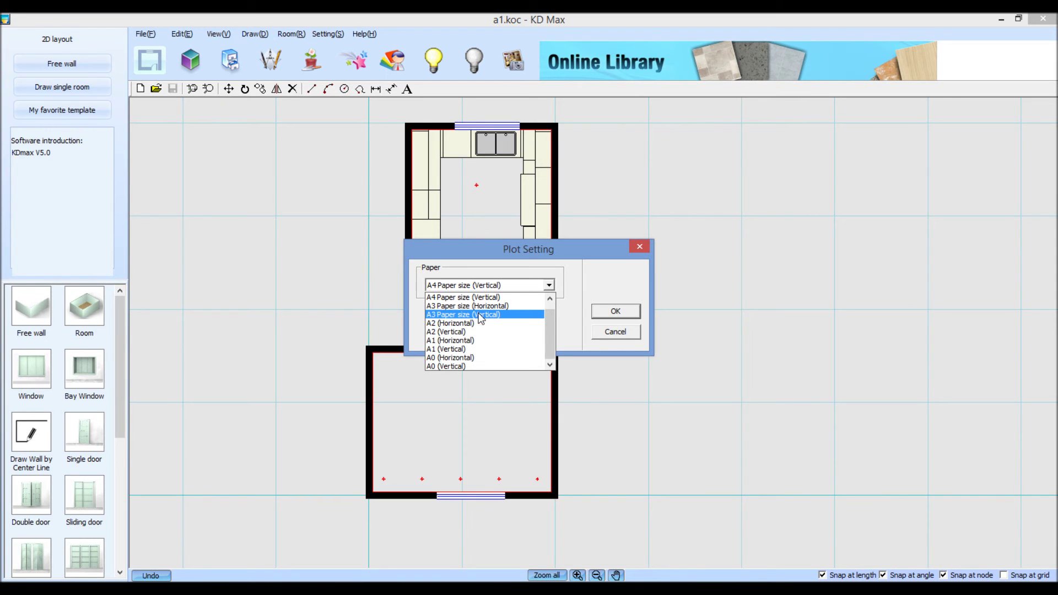
pyautogui.click(480, 314)
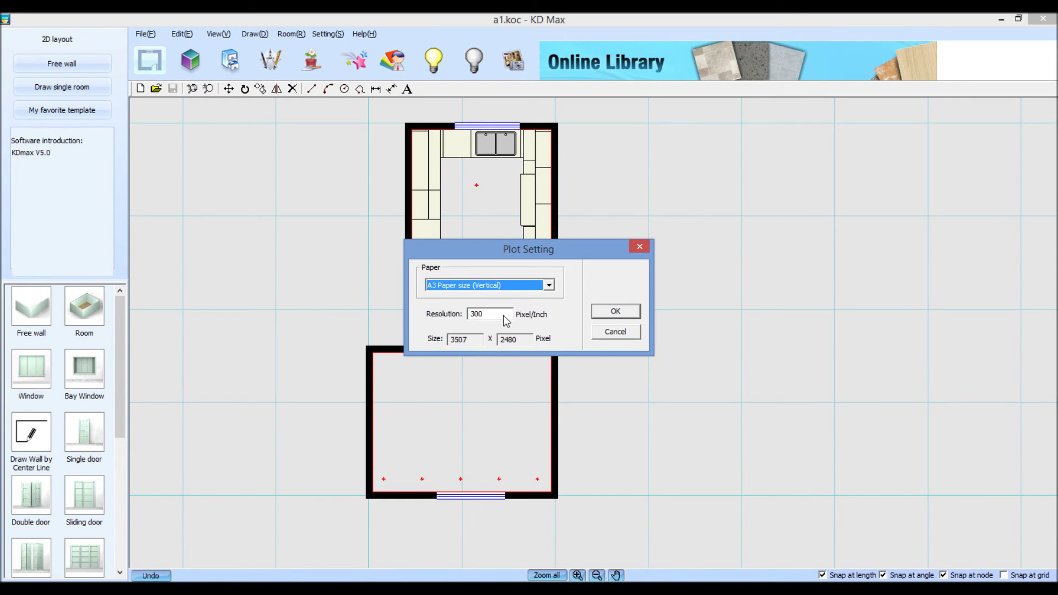
pyautogui.press('Tab')
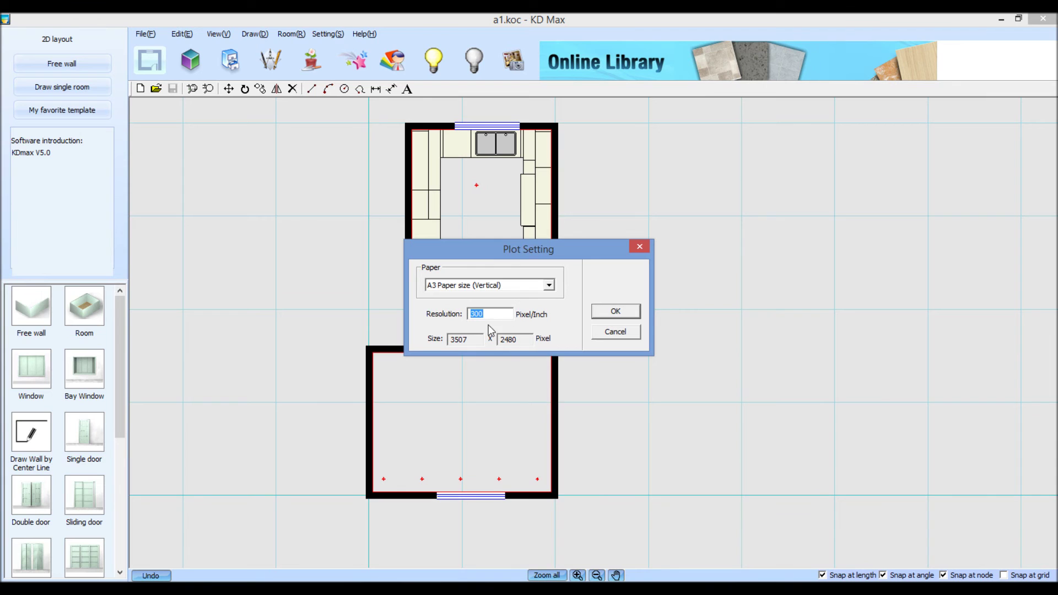
pyautogui.click(619, 314)
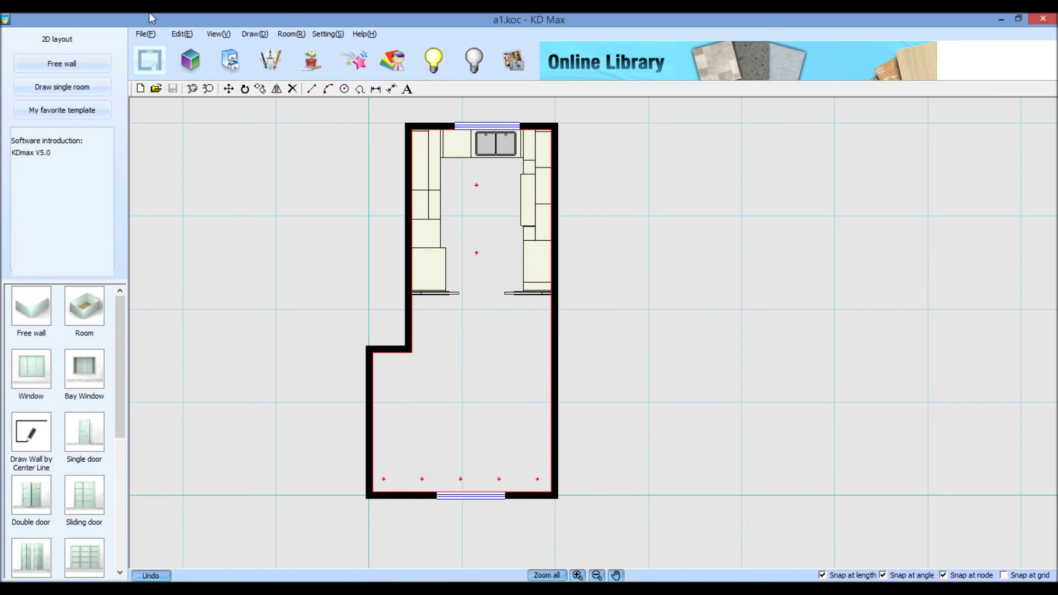
pyautogui.click(145, 34)
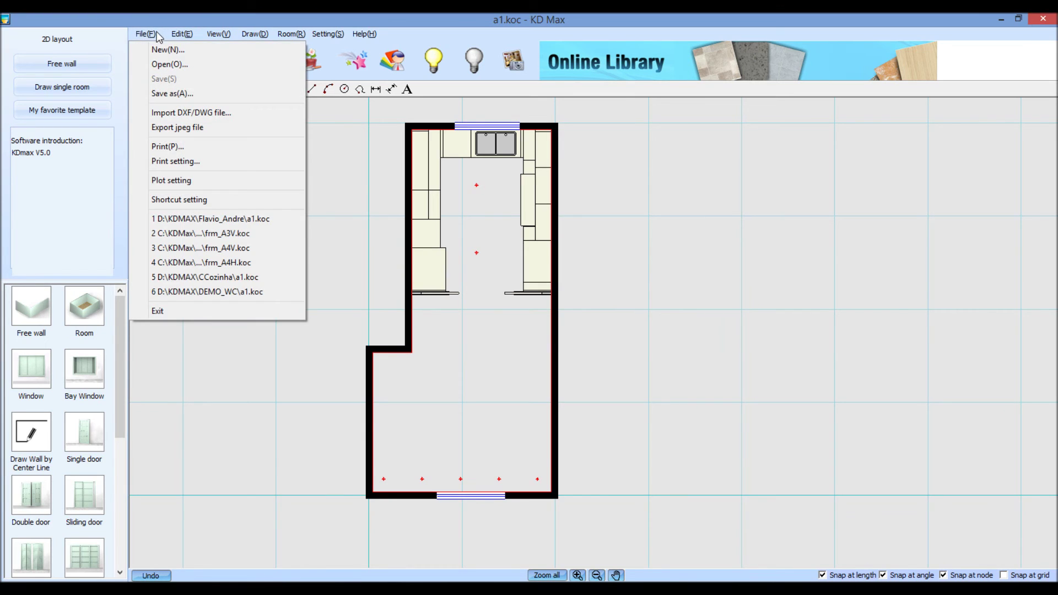
# Step: Export the plan's print page as the JPG image 'a1' in the temp folder
pyautogui.click(190, 147)
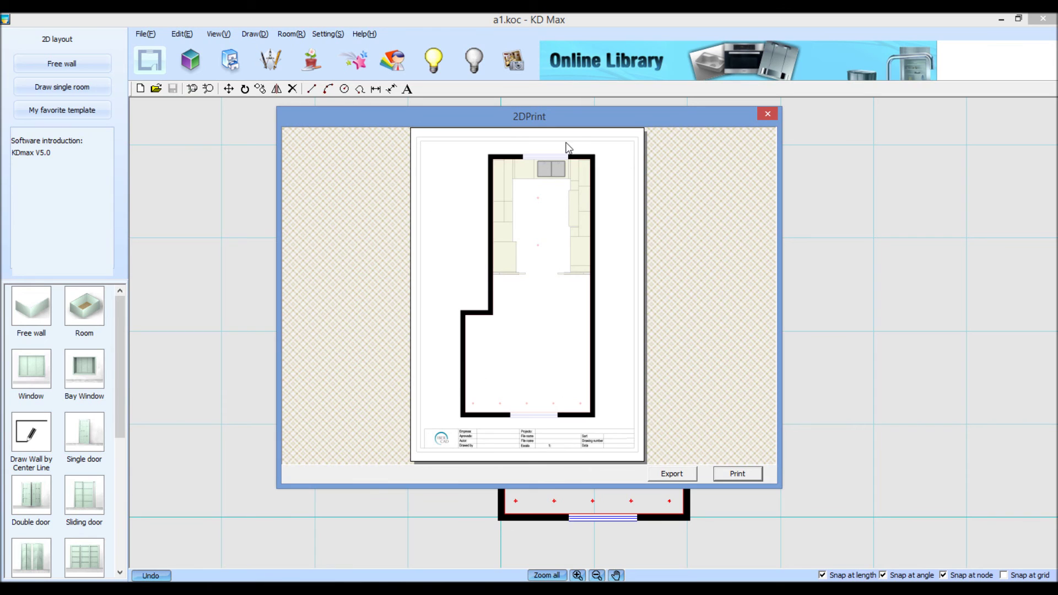
pyautogui.click(665, 475)
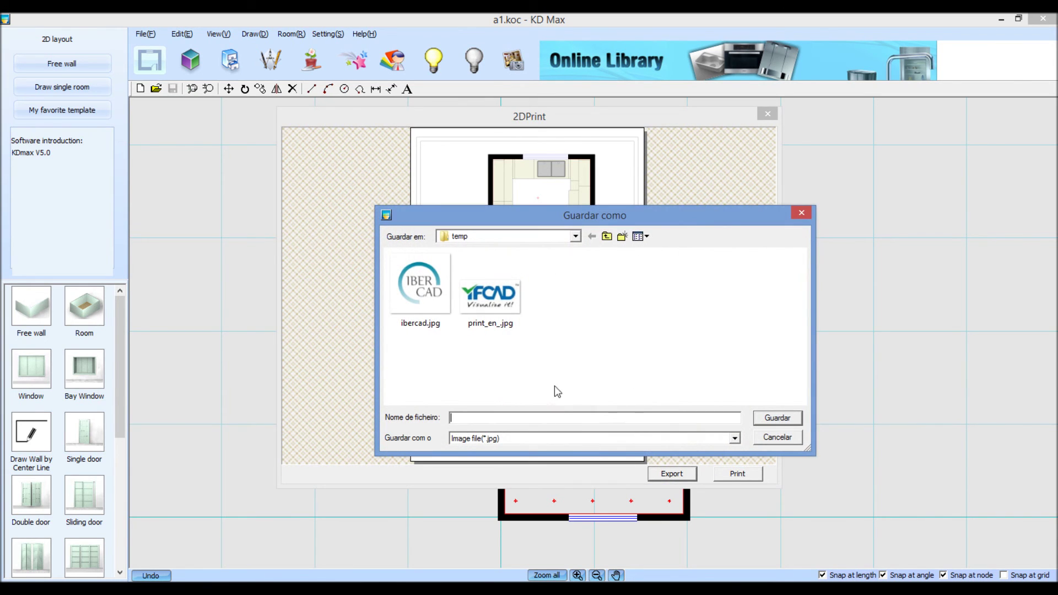
pyautogui.write('a1')
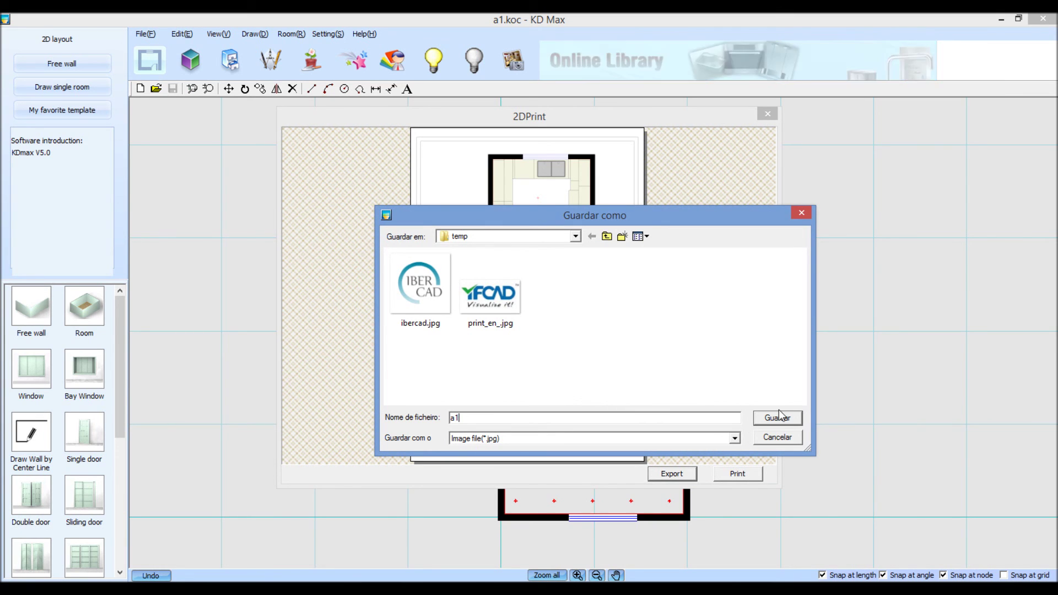
pyautogui.click(776, 419)
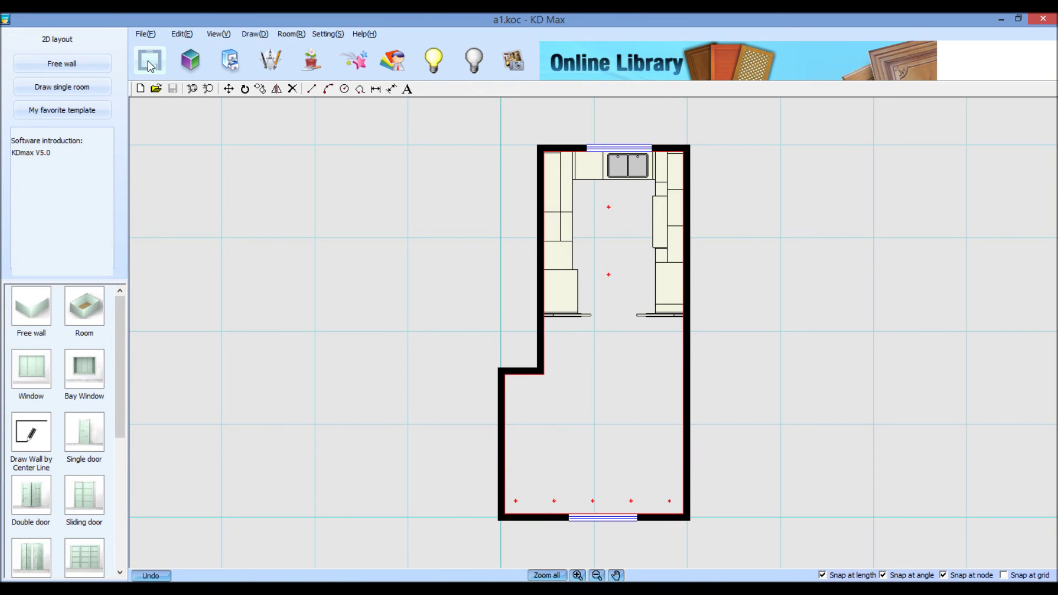
# Step: Reopen the 2D print preview of the kitchen plan on the A3 sheet with title block
pyautogui.click(145, 34)
pyautogui.click(163, 146)
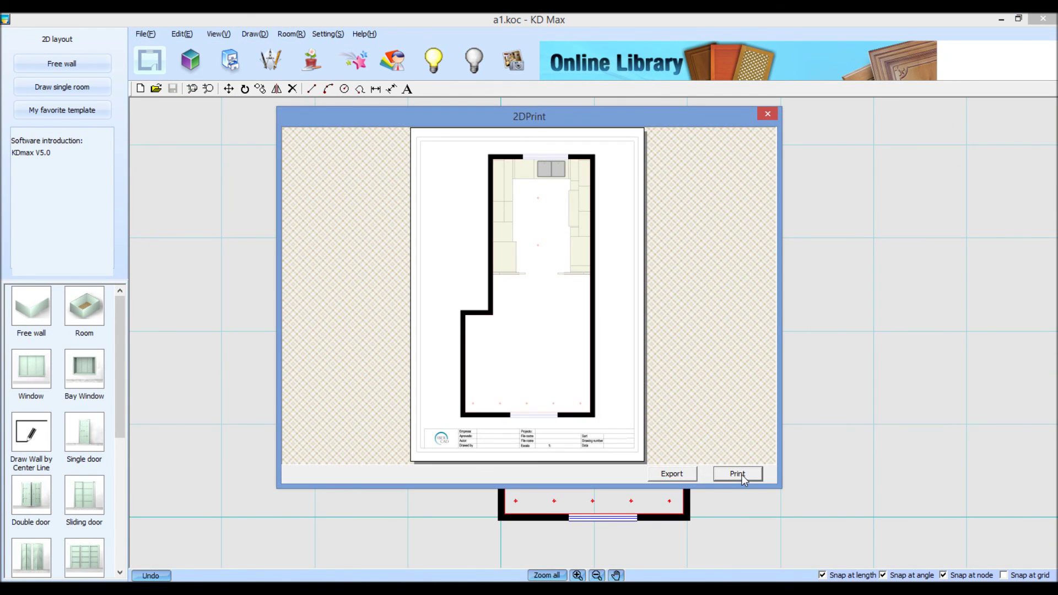